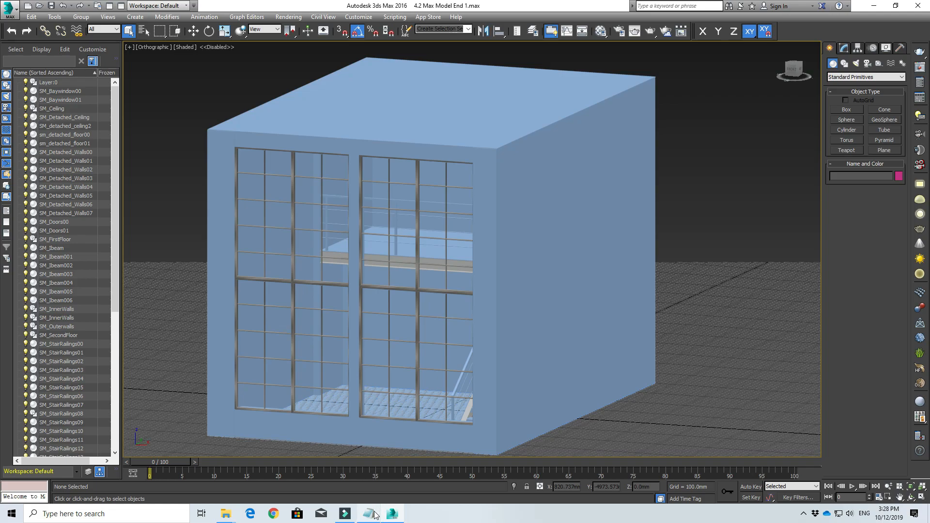
Step: Switch to Notepad and review the list of 3dsky model links for the doorway, kitchen, living room and bedroom
{"action": "mouse_move", "coordinate": [374, 513]}
{"action": "left_click", "coordinate": [382, 475]}
{"action": "left_click", "coordinate": [291, 279]}
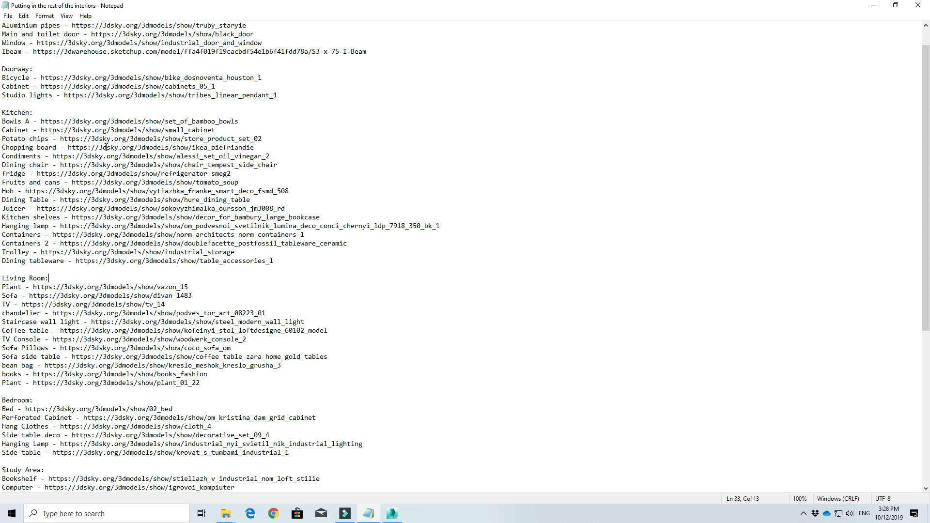
{"action": "left_click_drag", "start_coordinate": [10, 34], "coordinate": [281, 291]}
{"action": "left_click", "coordinate": [257, 348]}
{"action": "left_click_drag", "start_coordinate": [228, 154], "coordinate": [227, 147]}
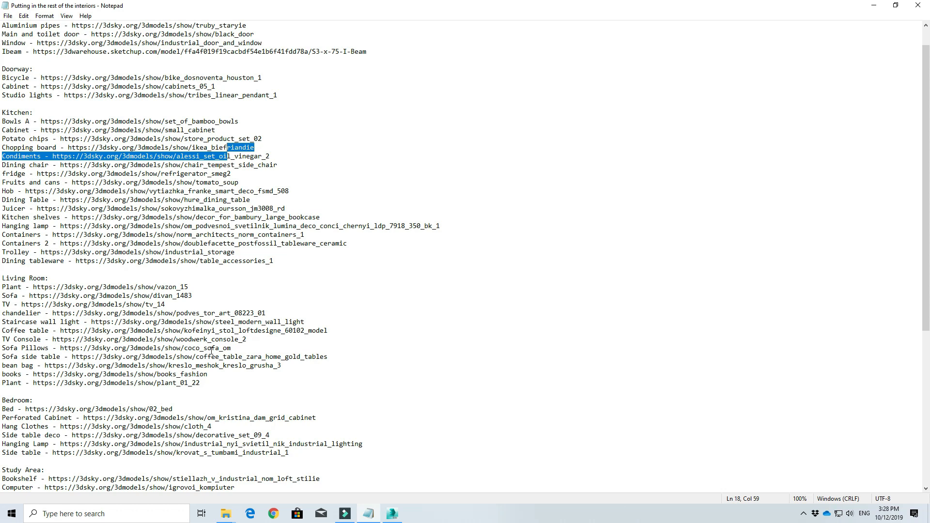
{"action": "left_click", "coordinate": [223, 190]}
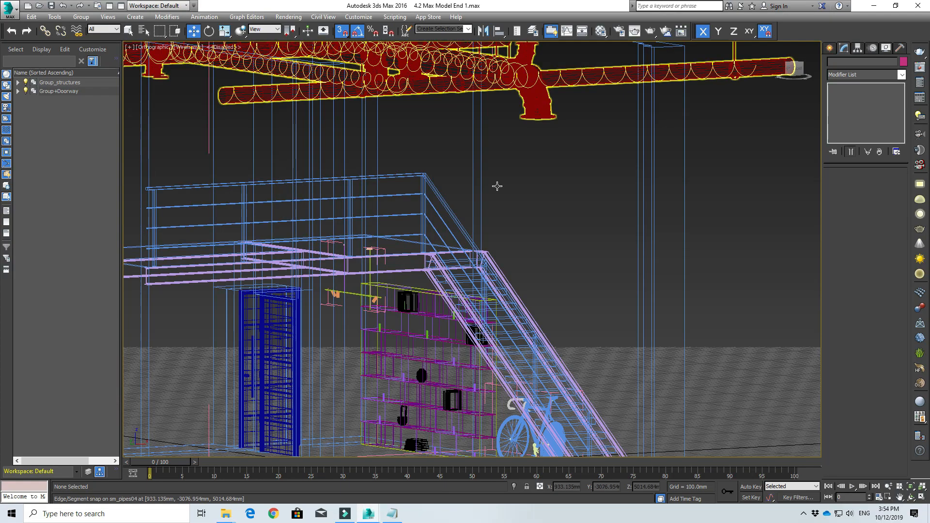
Step: Select the ceiling pipes group in the model and collapse its children in the scene list
{"action": "middle_click_drag", "start_coordinate": [546, 268], "coordinate": [535, 311]}
{"action": "middle_click_drag", "start_coordinate": [538, 276], "coordinate": [601, 341]}
{"action": "scroll", "coordinate": [600, 341], "scroll_direction": "down", "scroll_amount": 3}
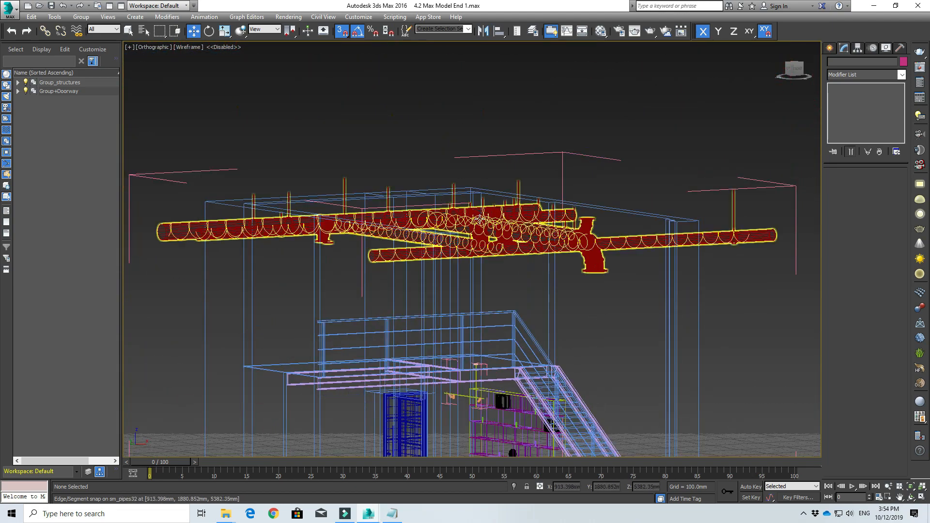
{"action": "left_click", "coordinate": [496, 219]}
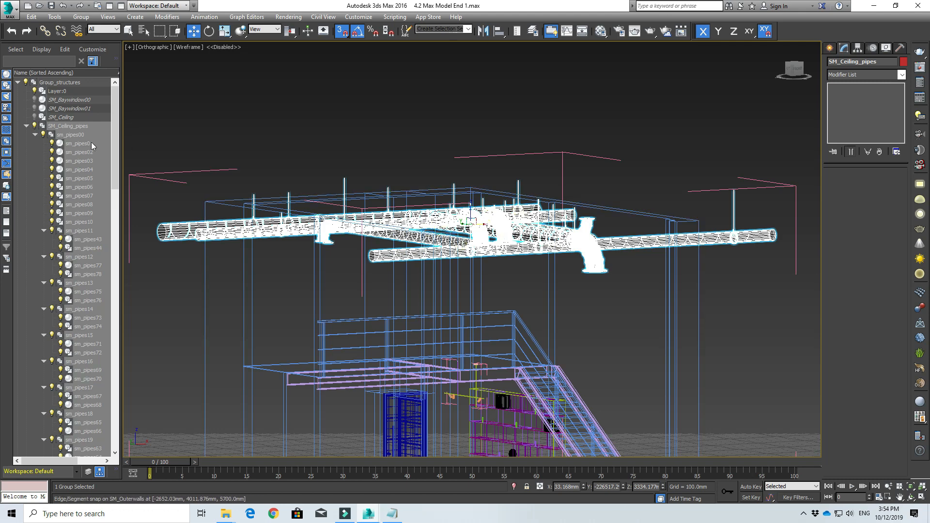
{"action": "left_click", "coordinate": [27, 126]}
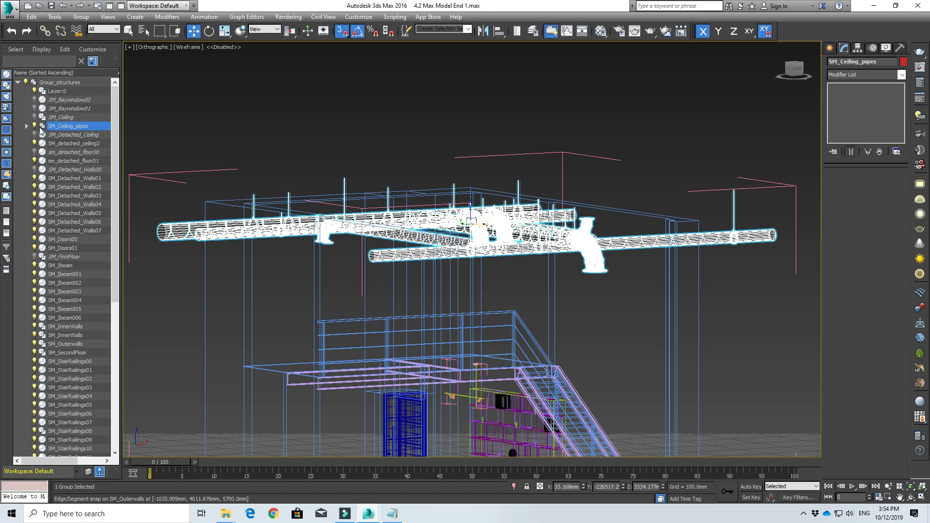
Step: Select Group_structures, expand it to review its contents down to the windows, and collapse it again
{"action": "scroll", "coordinate": [40, 128], "scroll_direction": "down", "scroll_amount": 1}
{"action": "scroll", "coordinate": [39, 123], "scroll_direction": "up", "scroll_amount": 1}
{"action": "left_click", "coordinate": [18, 82]}
{"action": "left_click", "coordinate": [39, 83]}
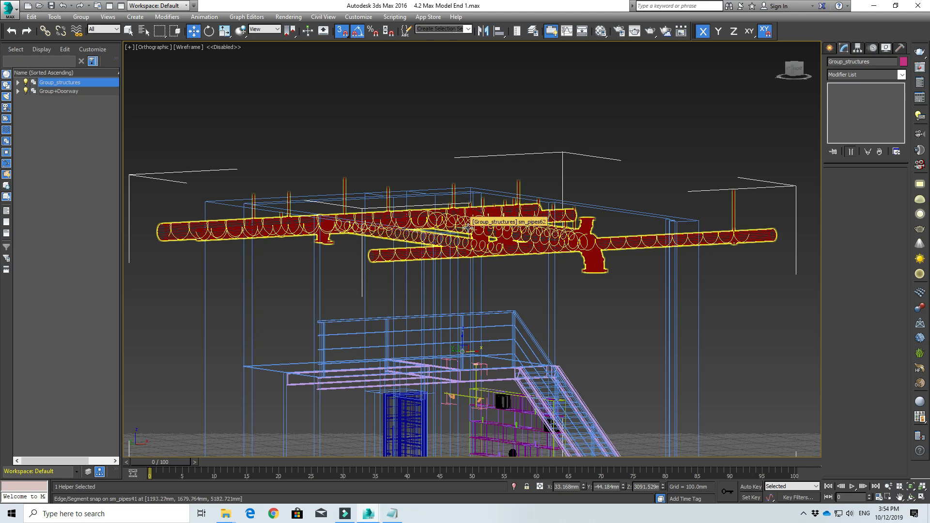
{"action": "left_click", "coordinate": [17, 82]}
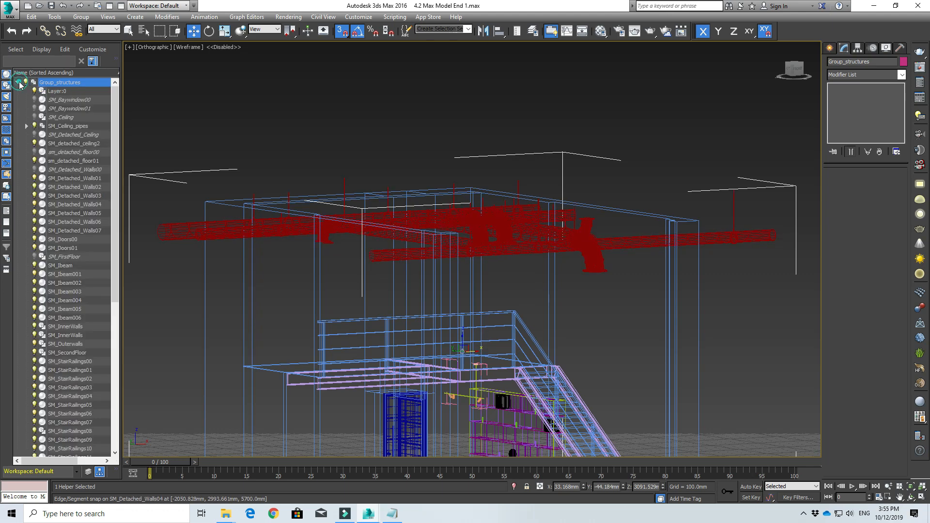
{"action": "scroll", "coordinate": [93, 316], "scroll_direction": "down", "scroll_amount": 9}
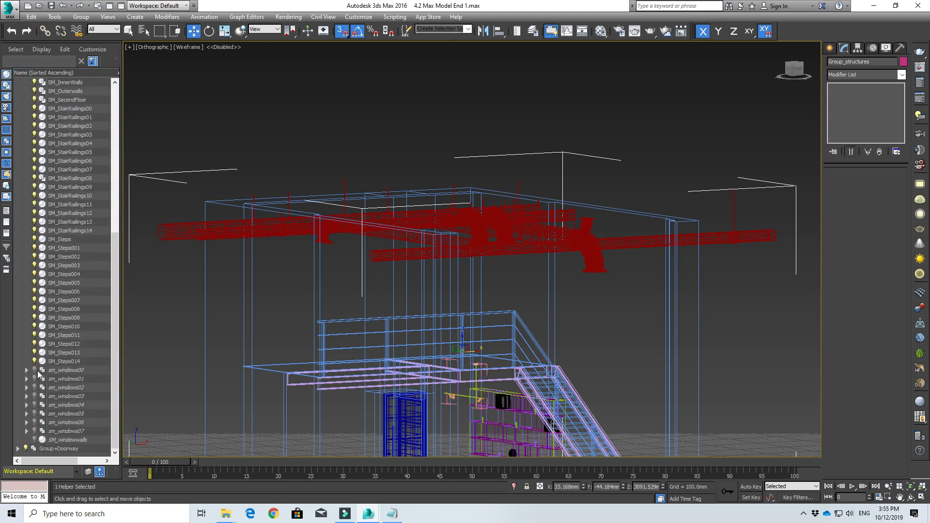
{"action": "scroll", "coordinate": [61, 339], "scroll_direction": "up", "scroll_amount": 9}
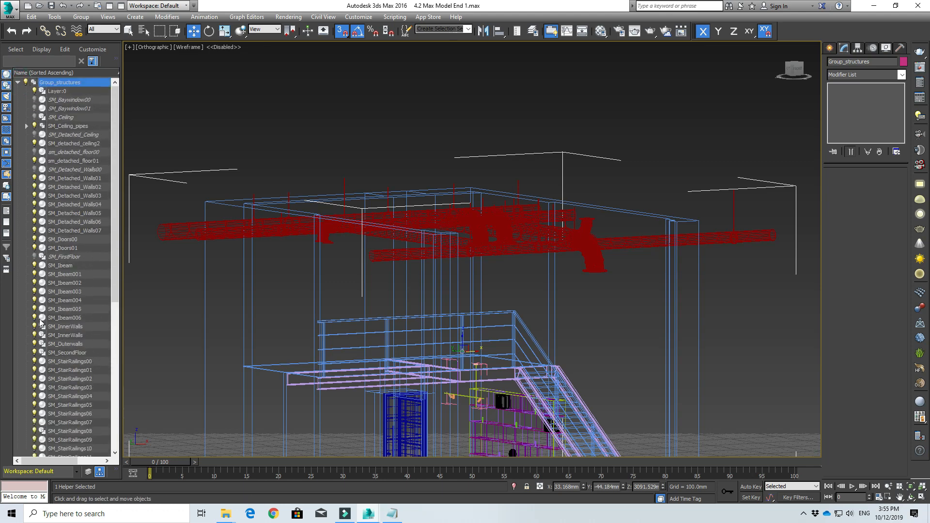
{"action": "left_click", "coordinate": [17, 82]}
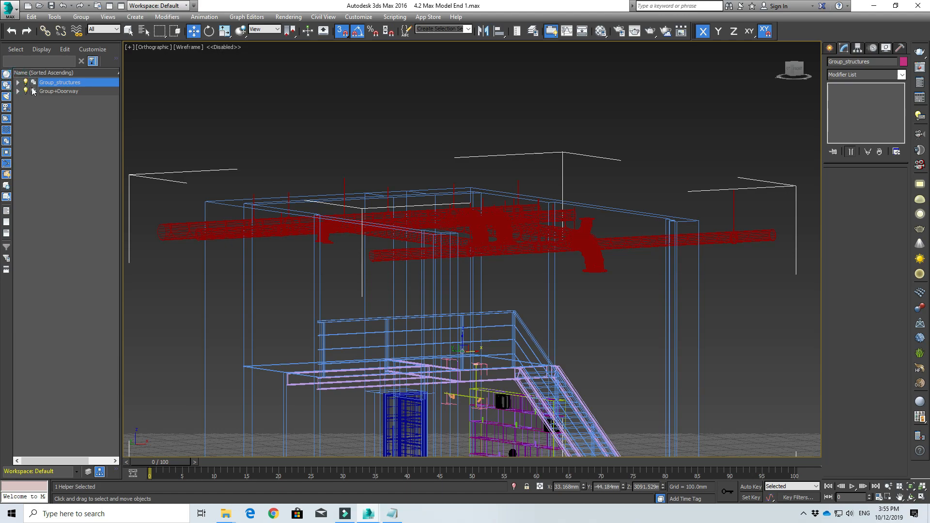
Step: Select the hanging studio light beside the doorway cabinet and inspect it up close
{"action": "middle_click_drag", "start_coordinate": [486, 325], "coordinate": [426, 206]}
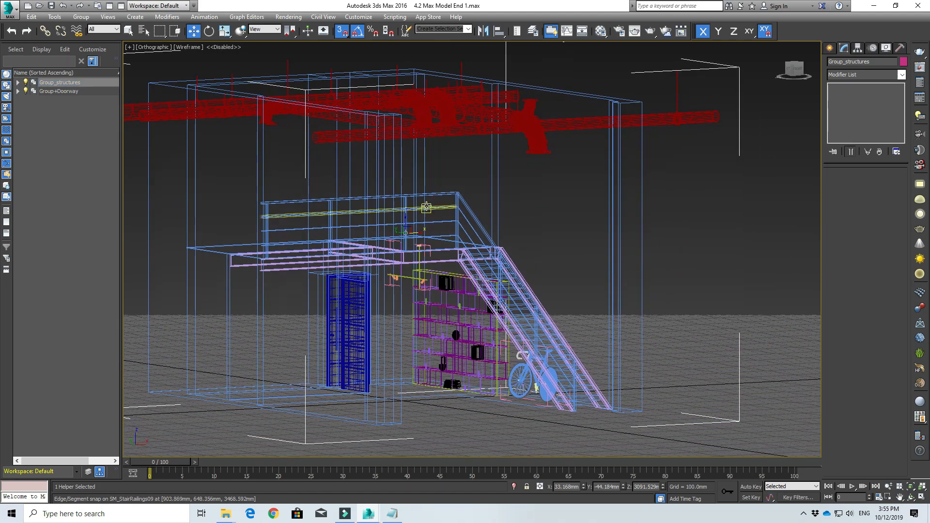
{"action": "scroll", "coordinate": [443, 268], "scroll_direction": "up", "scroll_amount": 3}
{"action": "scroll", "coordinate": [445, 267], "scroll_direction": "up", "scroll_amount": 3}
{"action": "middle_click_drag", "start_coordinate": [448, 326], "coordinate": [421, 225]}
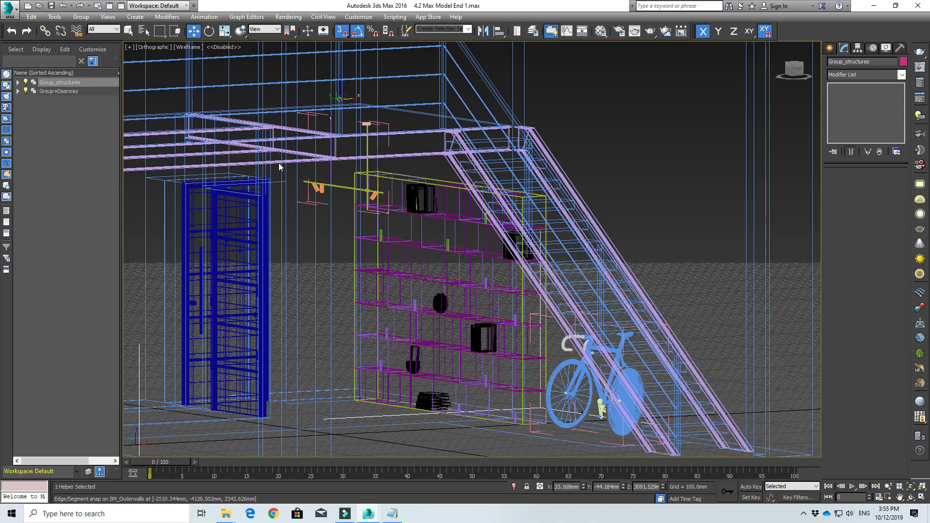
{"action": "left_click", "coordinate": [342, 197]}
{"action": "scroll", "coordinate": [339, 205], "scroll_direction": "up", "scroll_amount": 6}
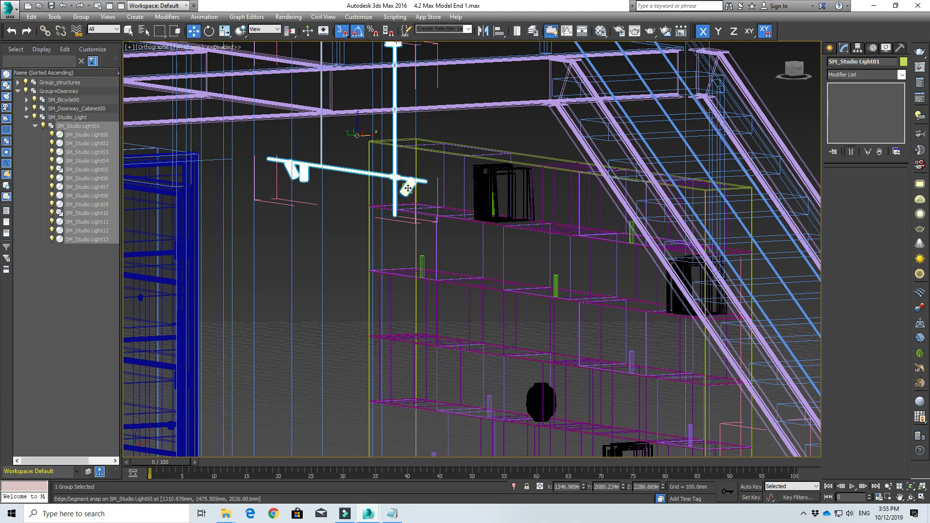
{"action": "scroll", "coordinate": [485, 204], "scroll_direction": "down", "scroll_amount": 5}
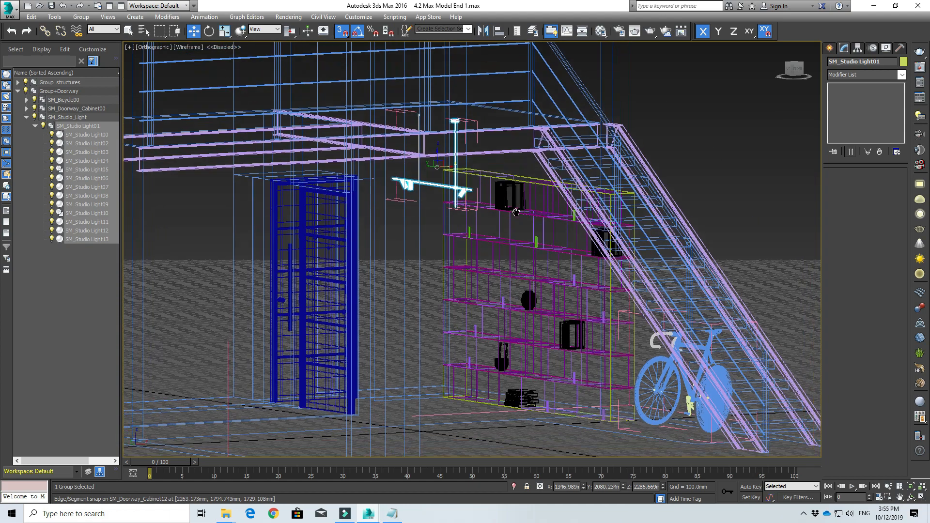
Step: Inspect the doorway furnishings by selecting an item on the cabinet's upper shelf and the bicycle under the stairs
{"action": "left_click", "coordinate": [481, 224]}
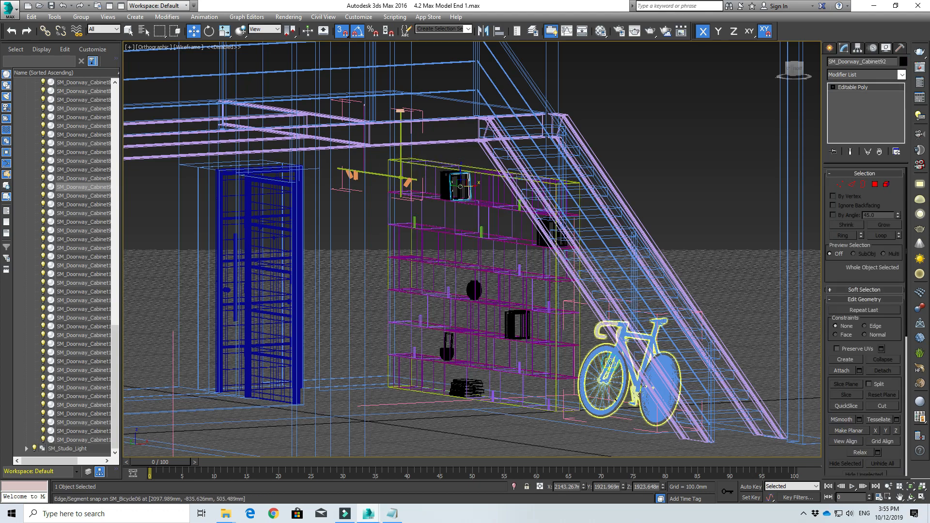
{"action": "left_click", "coordinate": [589, 361]}
{"action": "middle_click_drag", "start_coordinate": [550, 361], "coordinate": [468, 328]}
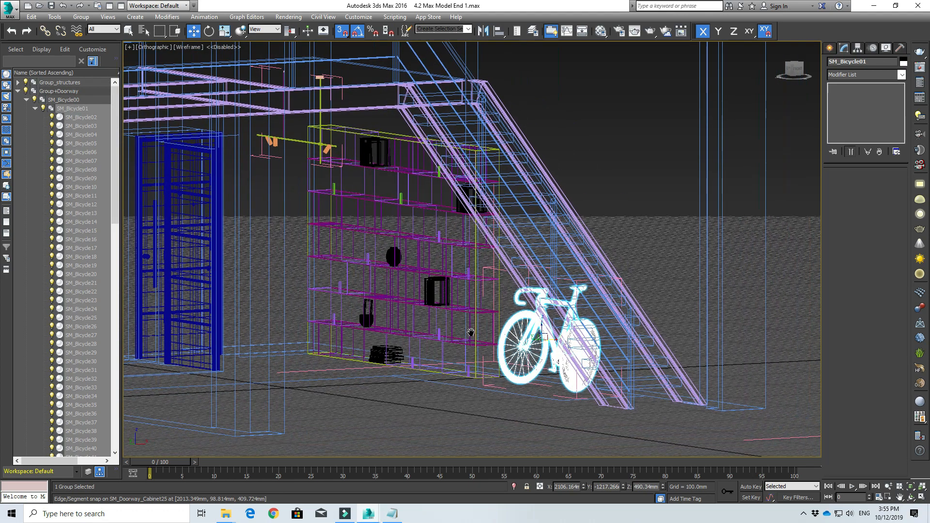
Step: Select SM_Doorway_Cabinet00 and collapse the bicycle, cabinet and Group+Doorway branches in the scene list
{"action": "left_click", "coordinate": [36, 109]}
{"action": "left_click", "coordinate": [38, 118]}
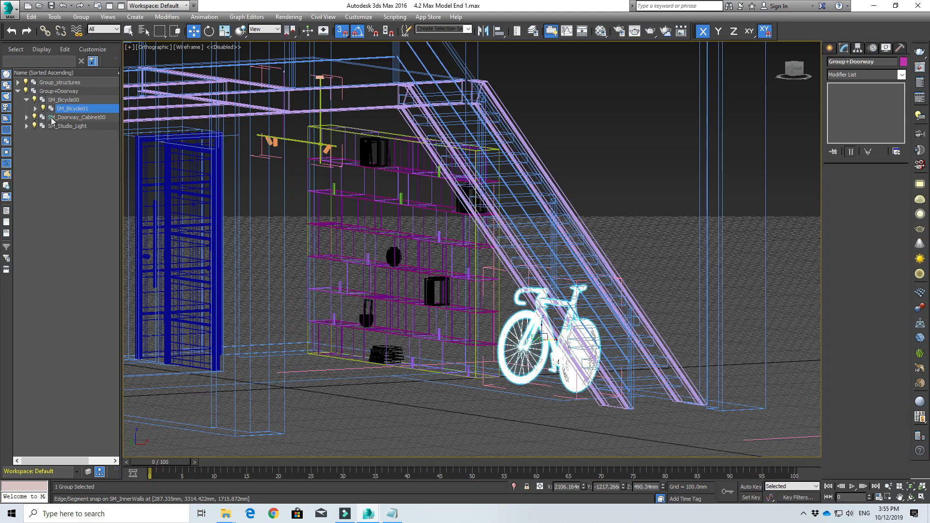
{"action": "left_click", "coordinate": [26, 118]}
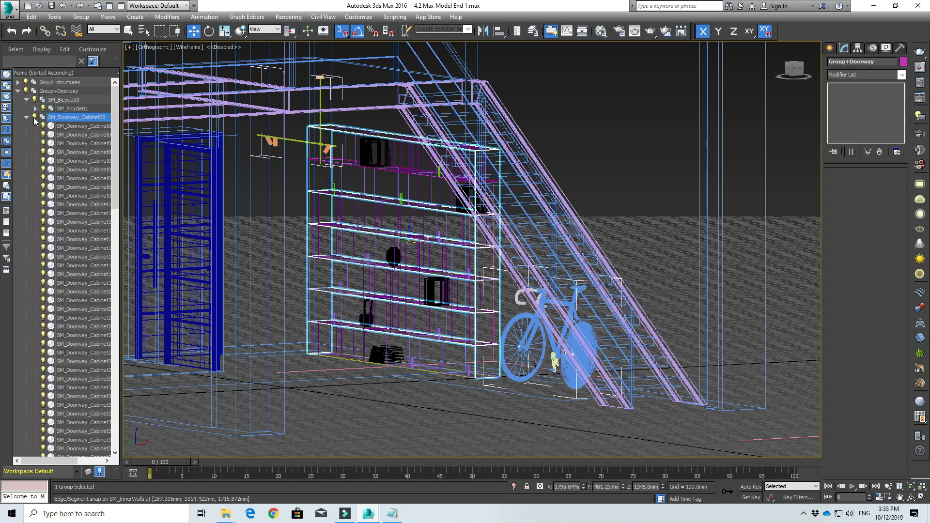
{"action": "left_click", "coordinate": [27, 118]}
{"action": "left_click", "coordinate": [18, 91]}
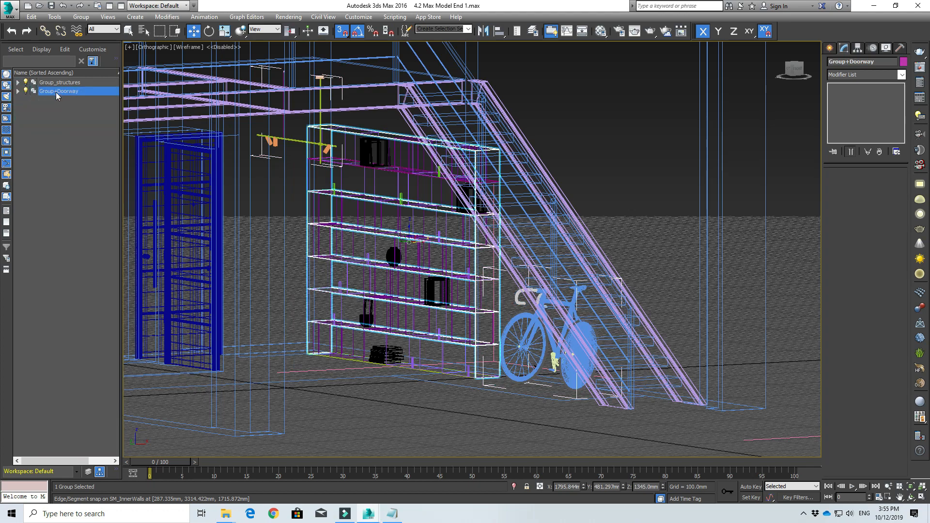
Step: Examine the second floor's railings, I-beams and staircase above the doorway in the wireframe model
{"action": "middle_click_drag", "start_coordinate": [390, 155], "coordinate": [540, 245]}
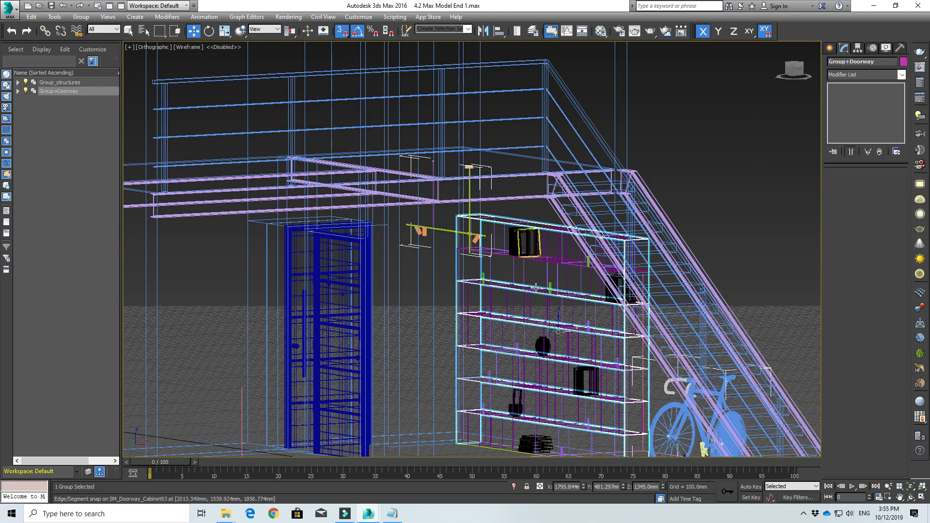
{"action": "scroll", "coordinate": [522, 324], "scroll_direction": "down", "scroll_amount": 3}
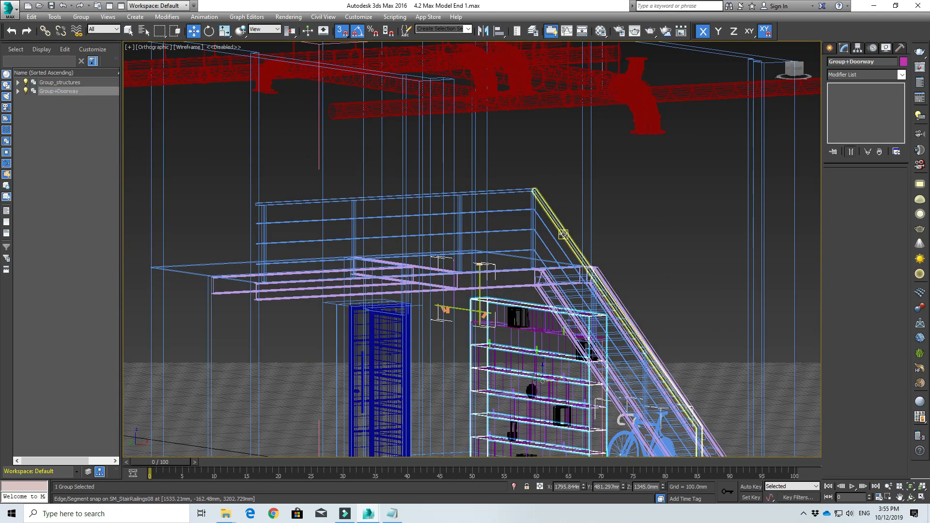
{"action": "middle_click_drag", "start_coordinate": [564, 234], "coordinate": [476, 237]}
{"action": "scroll", "coordinate": [383, 347], "scroll_direction": "up", "scroll_amount": 2}
{"action": "middle_click_drag", "start_coordinate": [402, 351], "coordinate": [666, 306]}
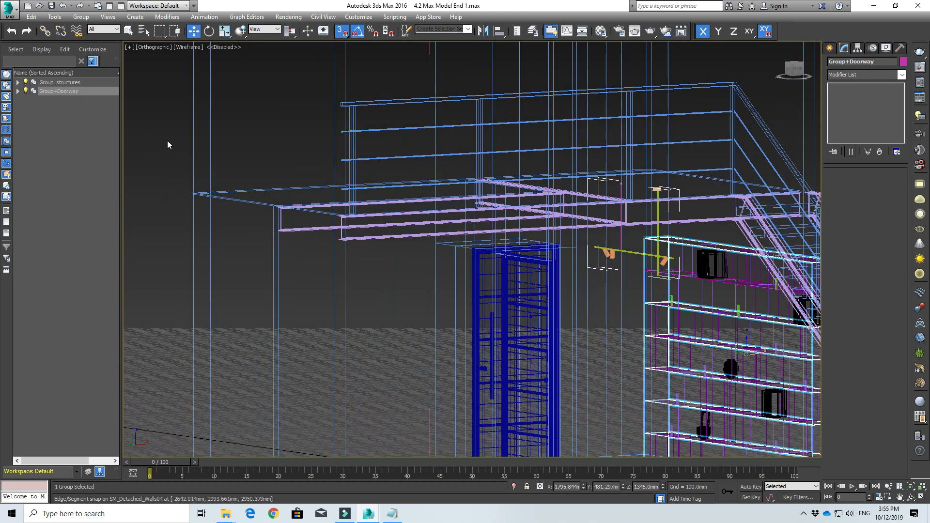
{"action": "middle_click_drag", "start_coordinate": [536, 211], "coordinate": [409, 358]}
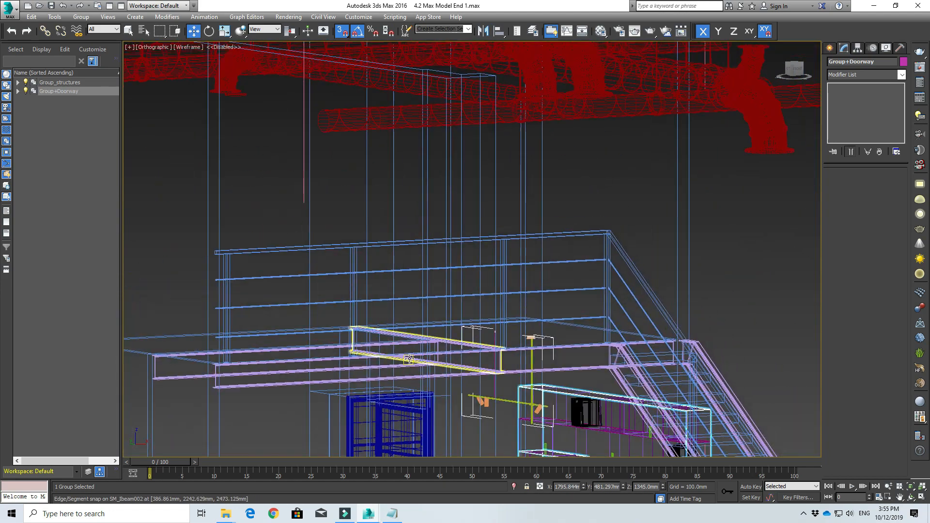
{"action": "scroll", "coordinate": [437, 276], "scroll_direction": "down", "scroll_amount": 2}
{"action": "middle_click_drag", "start_coordinate": [437, 277], "coordinate": [437, 293]}
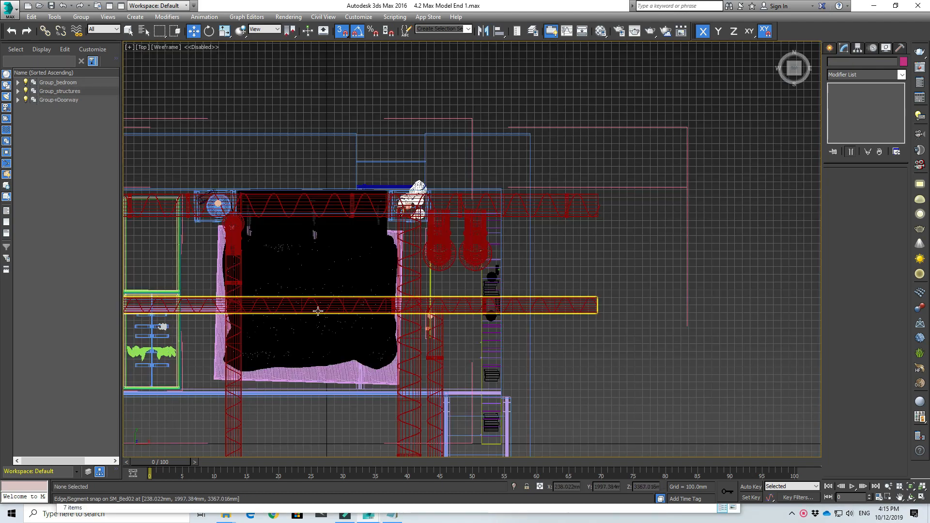
Step: Select the carpet under the bed and inspect its placement in the Top view
{"action": "middle_click_drag", "start_coordinate": [326, 306], "coordinate": [364, 296]}
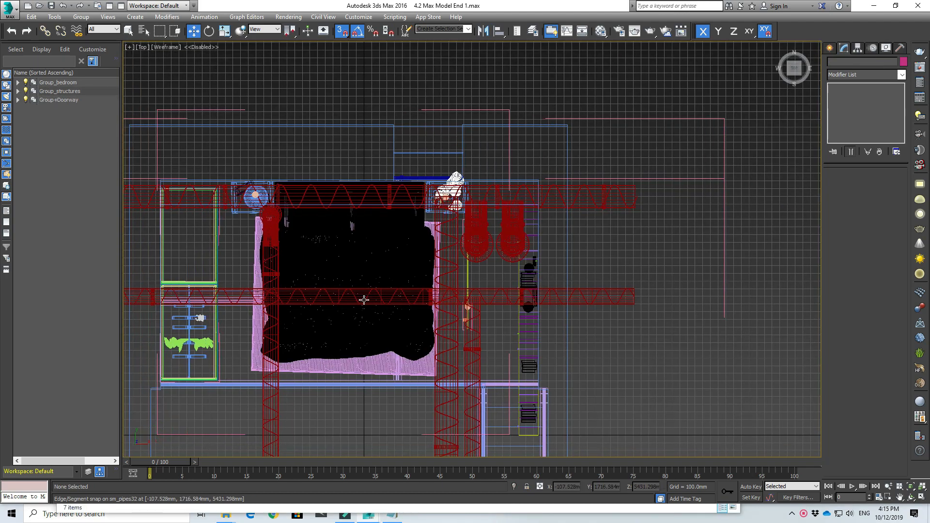
{"action": "scroll", "coordinate": [361, 303], "scroll_direction": "up", "scroll_amount": 2}
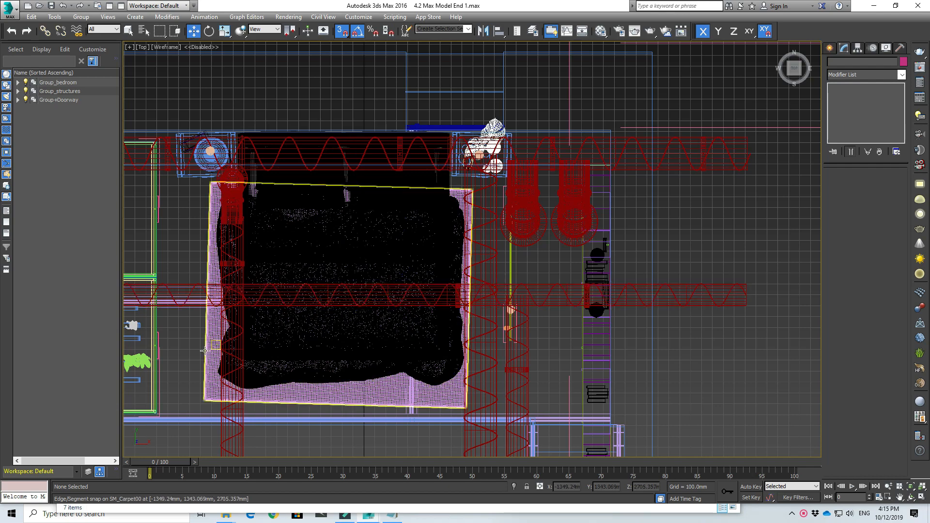
{"action": "middle_click_drag", "start_coordinate": [215, 350], "coordinate": [319, 305]}
{"action": "left_click", "coordinate": [334, 314]}
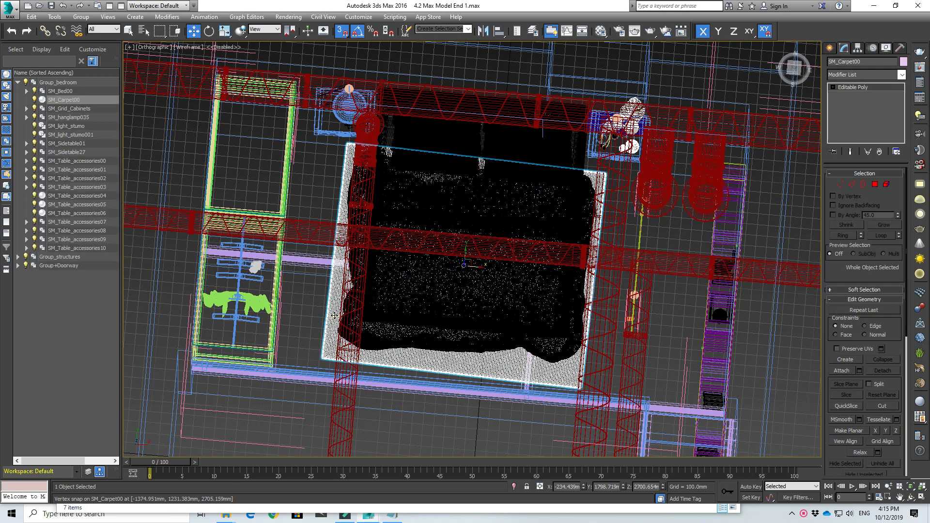
{"action": "key", "text": "t"}
{"action": "middle_click_drag", "start_coordinate": [430, 276], "coordinate": [504, 265]}
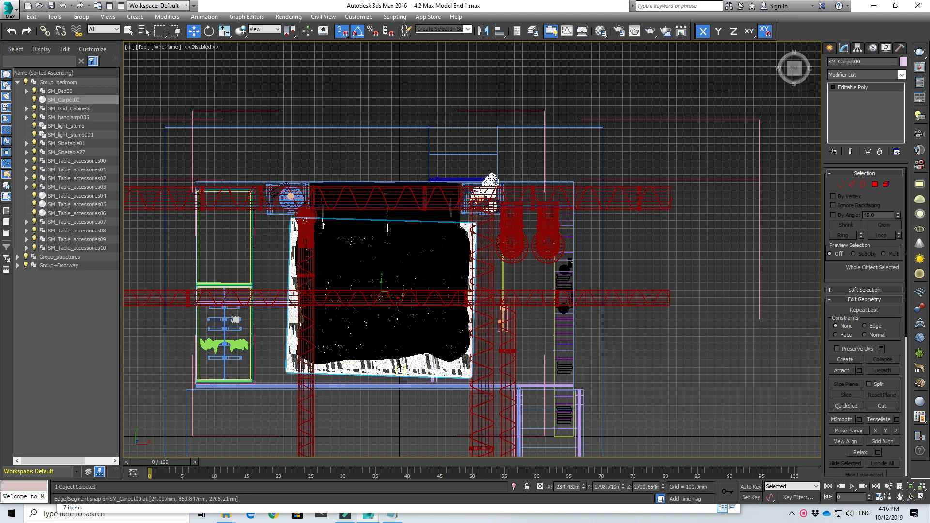
{"action": "scroll", "coordinate": [402, 378], "scroll_direction": "up", "scroll_amount": 4}
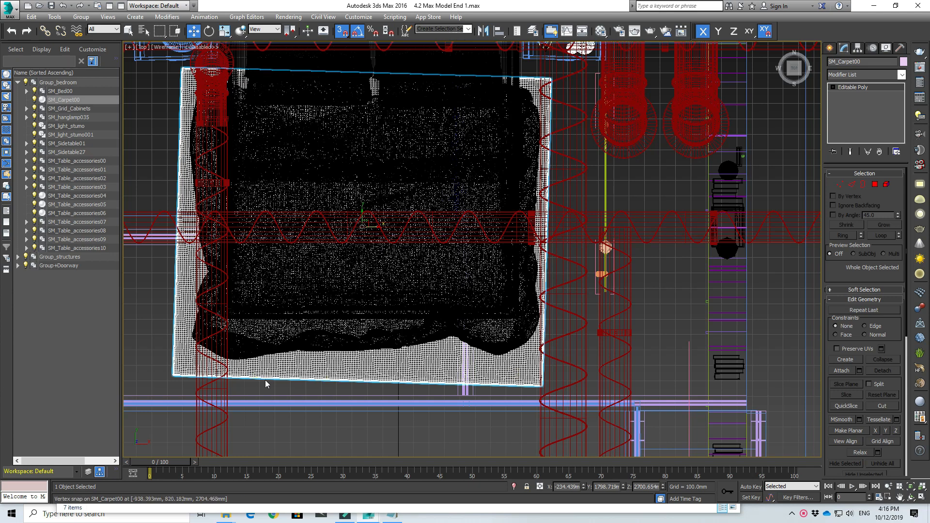
{"action": "middle_click_drag", "start_coordinate": [265, 380], "coordinate": [383, 385]}
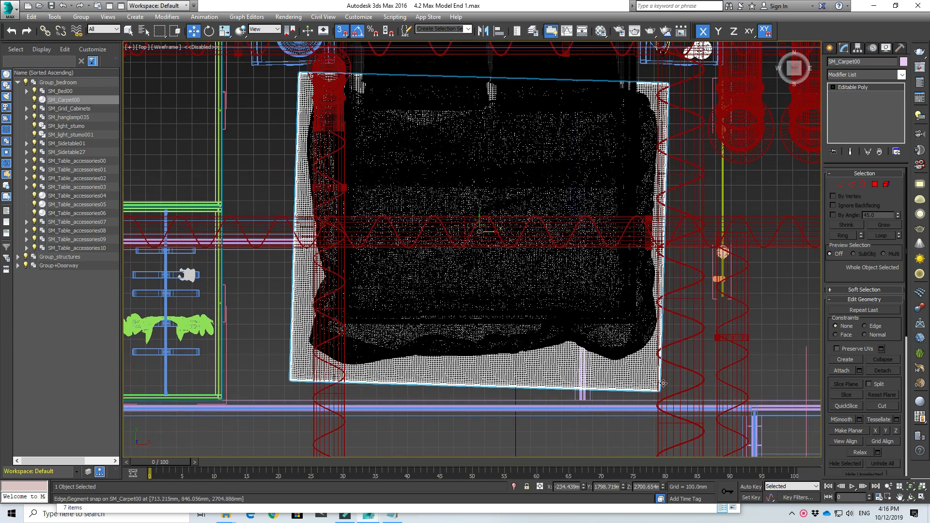
Step: Examine the bed, side tables, accessories and hanging lamp in the bedroom from an orthographic view
{"action": "middle_click_drag", "start_coordinate": [266, 364], "coordinate": [366, 425]}
{"action": "scroll", "coordinate": [381, 228], "scroll_direction": "down", "scroll_amount": 2}
{"action": "middle_click_drag", "start_coordinate": [401, 124], "coordinate": [278, 146]}
{"action": "scroll", "coordinate": [330, 159], "scroll_direction": "up", "scroll_amount": 2}
{"action": "scroll", "coordinate": [245, 216], "scroll_direction": "up", "scroll_amount": 2}
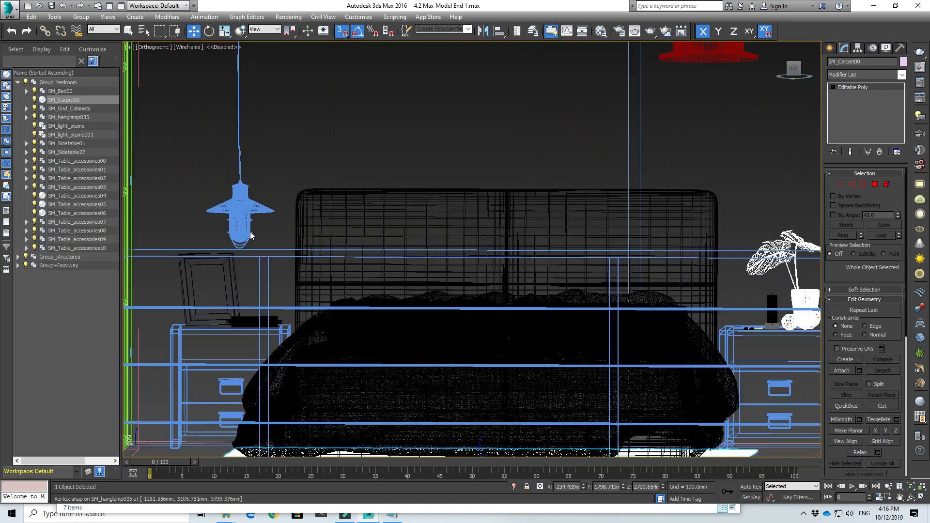
{"action": "scroll", "coordinate": [246, 215], "scroll_direction": "down", "scroll_amount": 3}
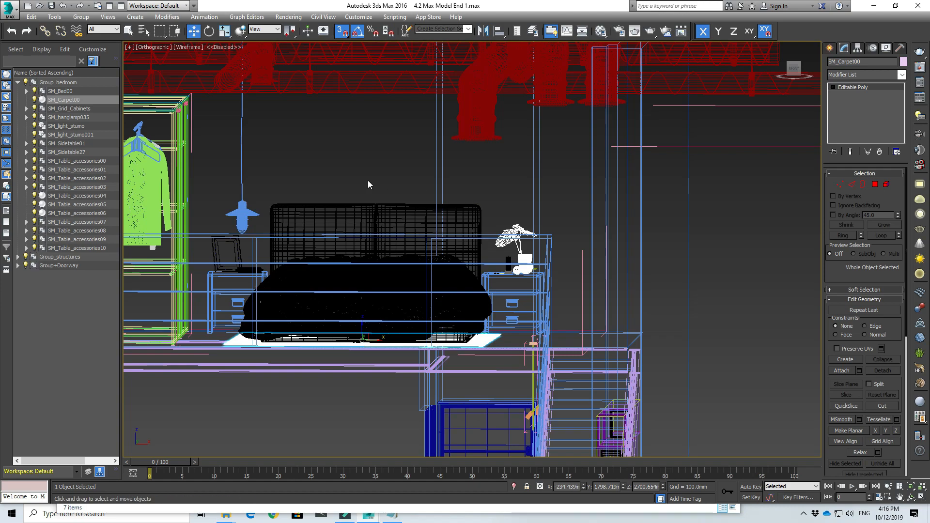
Step: Switch to the Front view and inspect the bedroom and the doorway area below it
{"action": "key", "text": "f"}
{"action": "scroll", "coordinate": [369, 179], "scroll_direction": "down", "scroll_amount": 4}
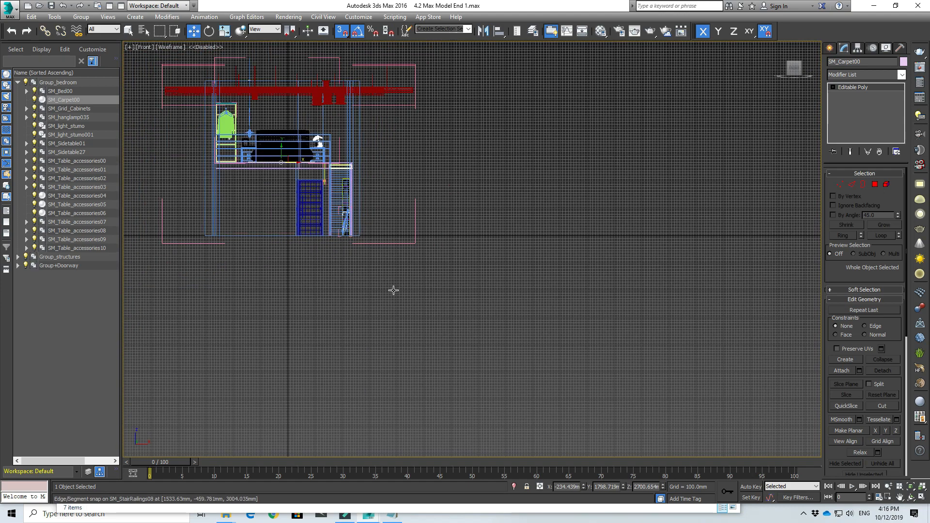
{"action": "scroll", "coordinate": [266, 128], "scroll_direction": "up", "scroll_amount": 2}
{"action": "scroll", "coordinate": [266, 127], "scroll_direction": "up", "scroll_amount": 7}
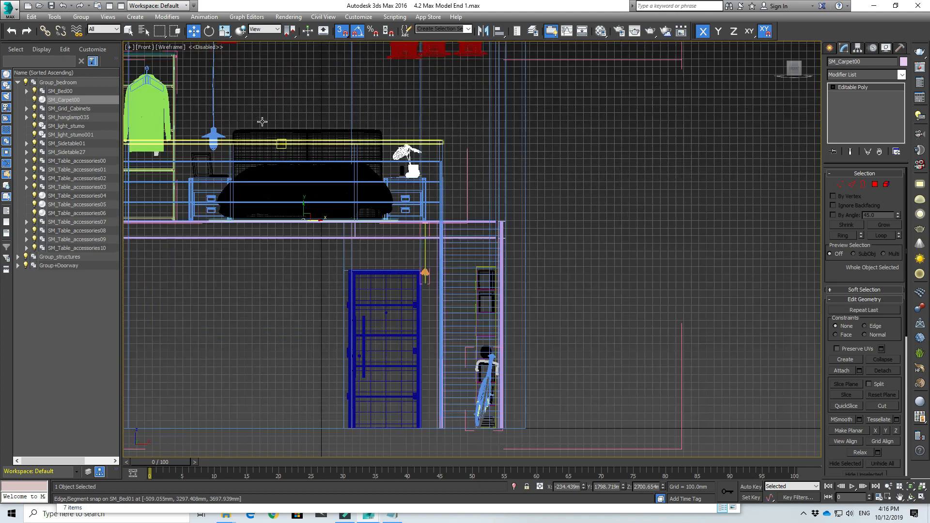
Step: Examine the bed, side tables, hanging lamp and hanging clothes in the Front view
{"action": "scroll", "coordinate": [262, 131], "scroll_direction": "down", "scroll_amount": 4}
{"action": "scroll", "coordinate": [261, 141], "scroll_direction": "up", "scroll_amount": 1}
{"action": "middle_click_drag", "start_coordinate": [262, 141], "coordinate": [353, 199]}
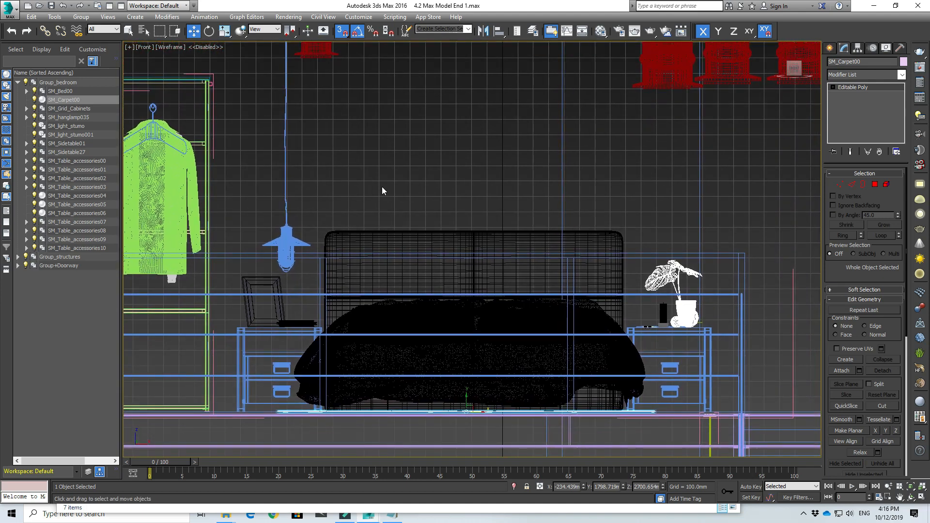
{"action": "scroll", "coordinate": [446, 169], "scroll_direction": "down", "scroll_amount": 2}
{"action": "middle_click_drag", "start_coordinate": [452, 166], "coordinate": [390, 193]}
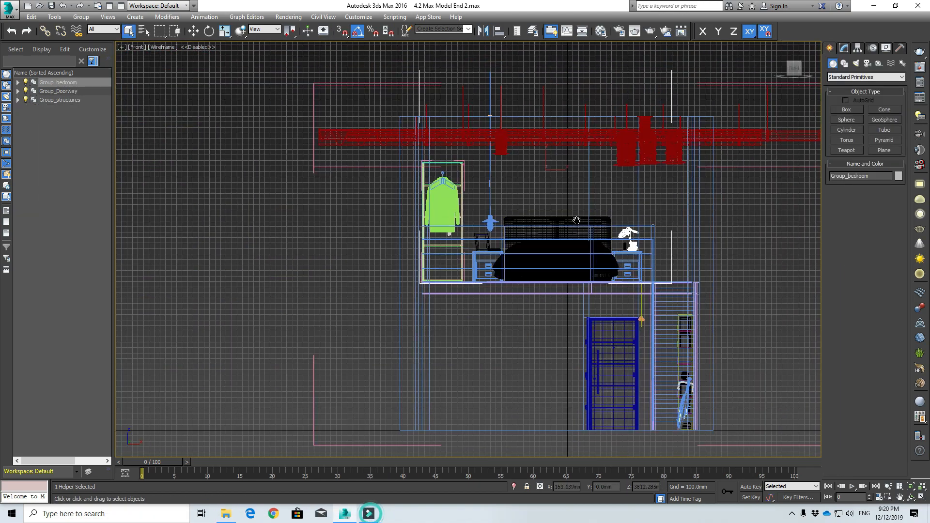
{"action": "scroll", "coordinate": [466, 259], "scroll_direction": "down", "scroll_amount": 3}
{"action": "left_click", "coordinate": [467, 260]}
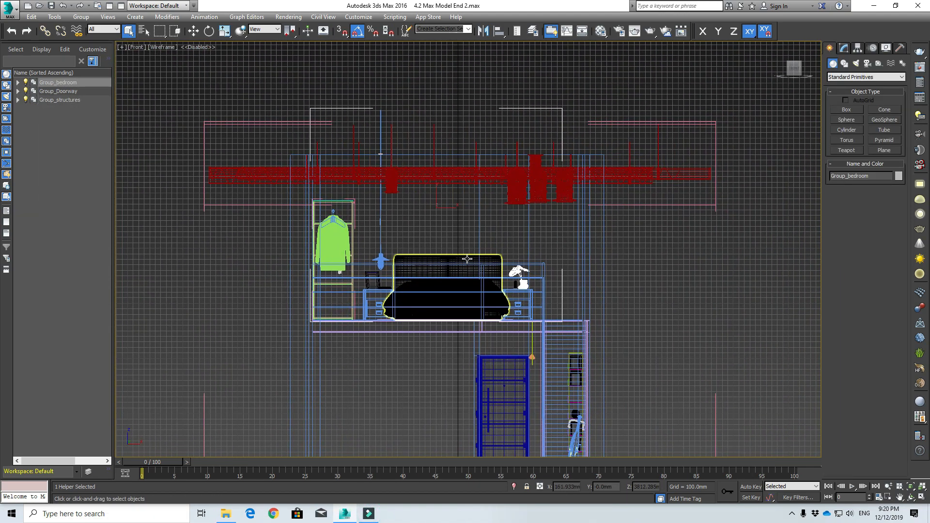
{"action": "scroll", "coordinate": [435, 253], "scroll_direction": "up", "scroll_amount": 3}
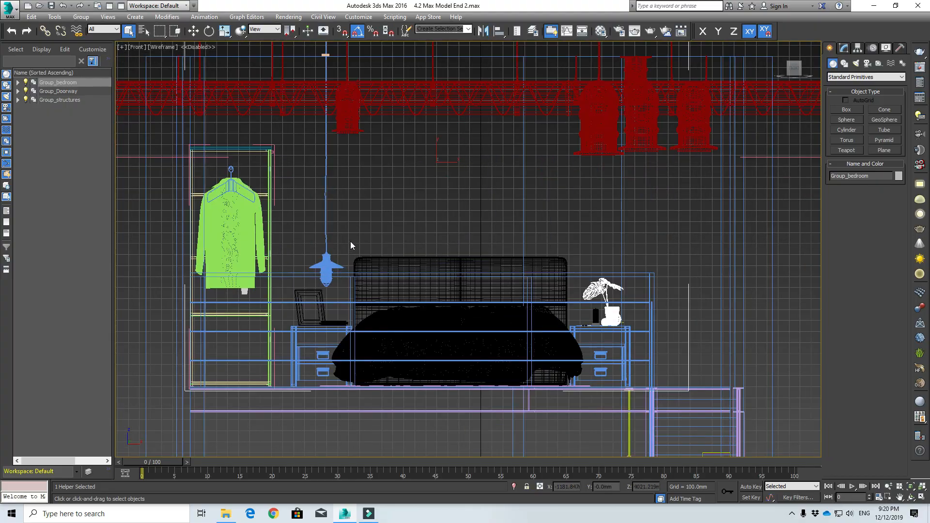
Step: Examine the bedroom's grid cabinet and hanging clothes from an orthographic view
{"action": "middle_click_drag", "start_coordinate": [350, 241], "coordinate": [305, 241], "text": "alt"}
{"action": "scroll", "coordinate": [304, 241], "scroll_direction": "down", "scroll_amount": 4}
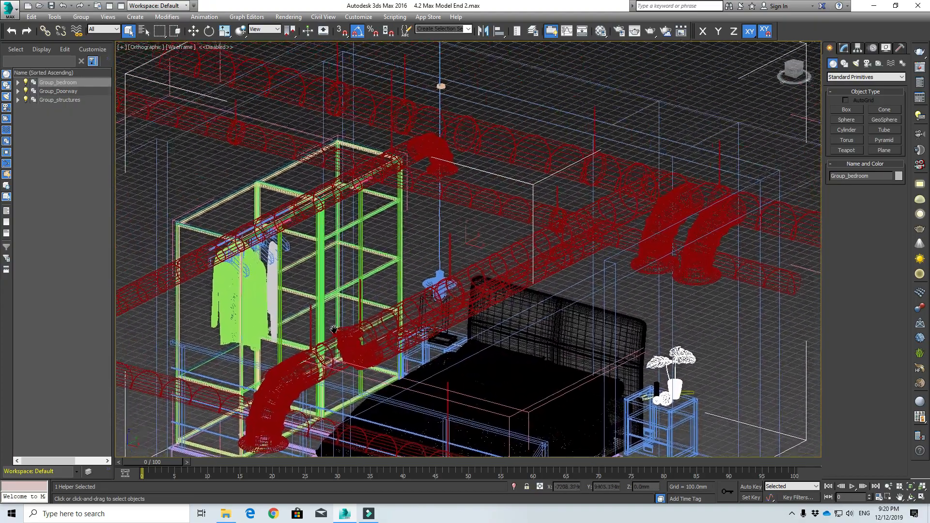
{"action": "scroll", "coordinate": [296, 272], "scroll_direction": "up", "scroll_amount": 7}
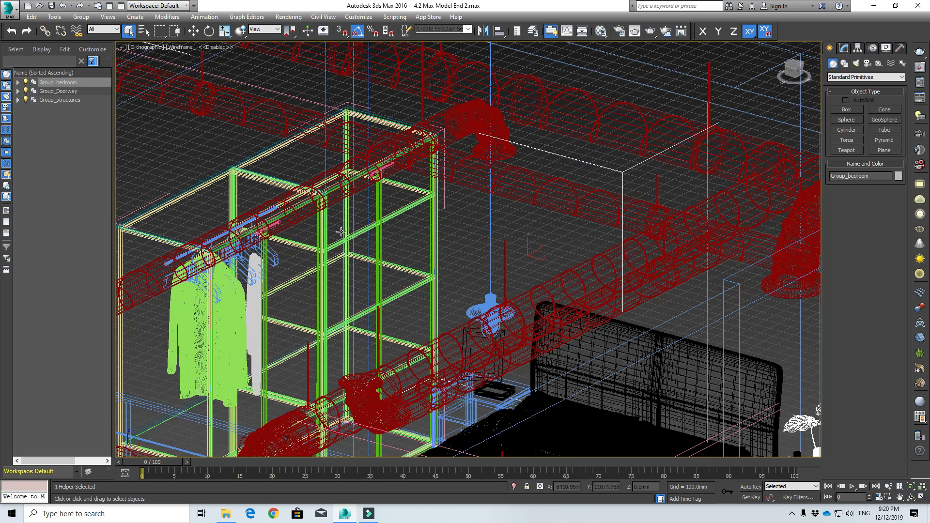
{"action": "middle_click_drag", "start_coordinate": [373, 293], "coordinate": [402, 240]}
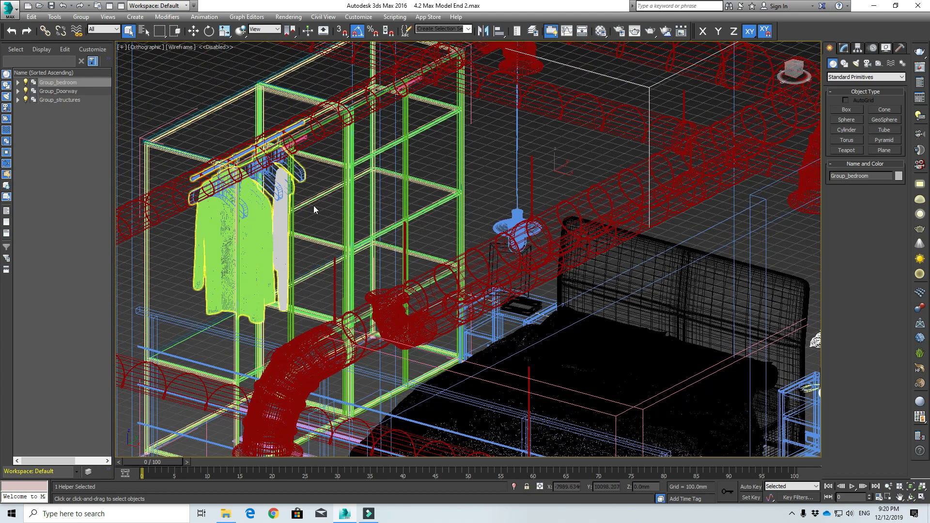
{"action": "middle_click_drag", "start_coordinate": [297, 217], "coordinate": [310, 300]}
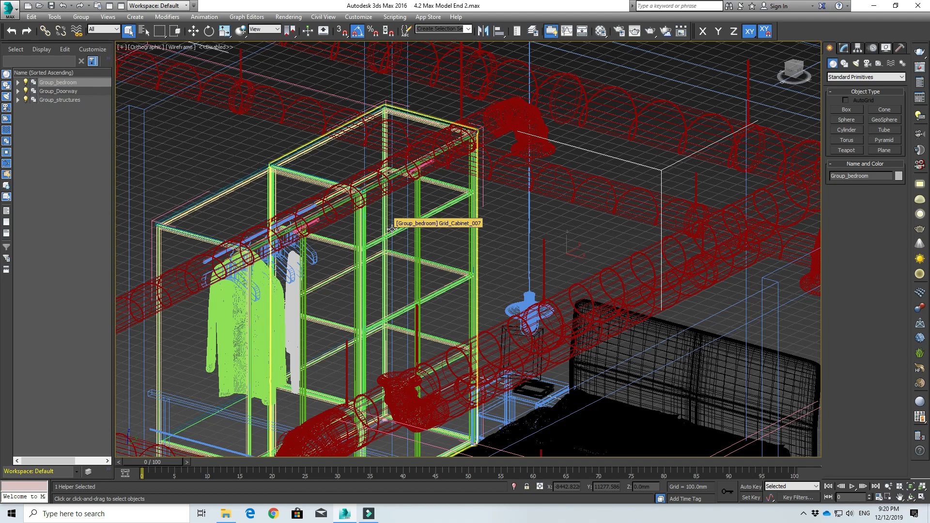
{"action": "scroll", "coordinate": [392, 228], "scroll_direction": "down", "scroll_amount": 2}
{"action": "middle_click_drag", "start_coordinate": [403, 278], "coordinate": [381, 300]}
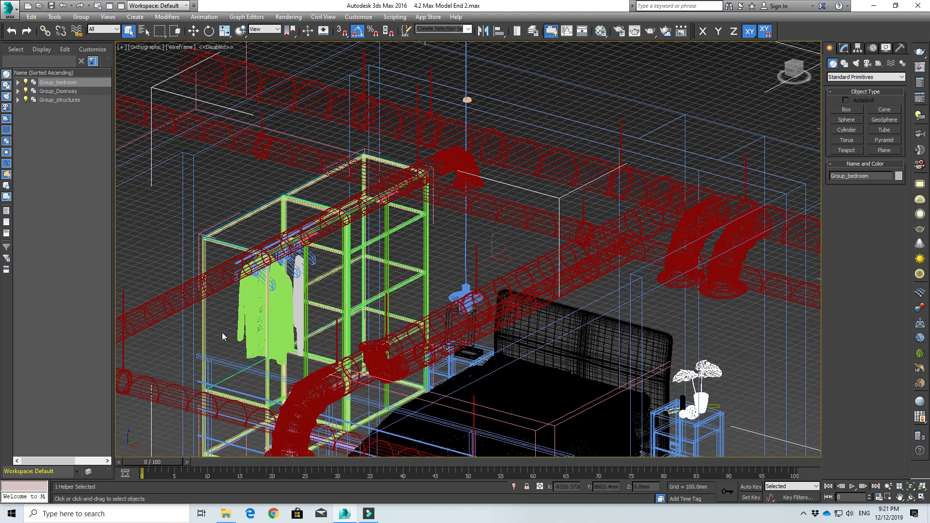
Step: Examine the bed, side tables, table accessories and hanging lamp beside the grid cabinet from a higher angle
{"action": "middle_click_drag", "start_coordinate": [306, 317], "coordinate": [317, 288], "text": "alt"}
{"action": "scroll", "coordinate": [315, 285], "scroll_direction": "up", "scroll_amount": 4}
{"action": "scroll", "coordinate": [315, 285], "scroll_direction": "down", "scroll_amount": 3}
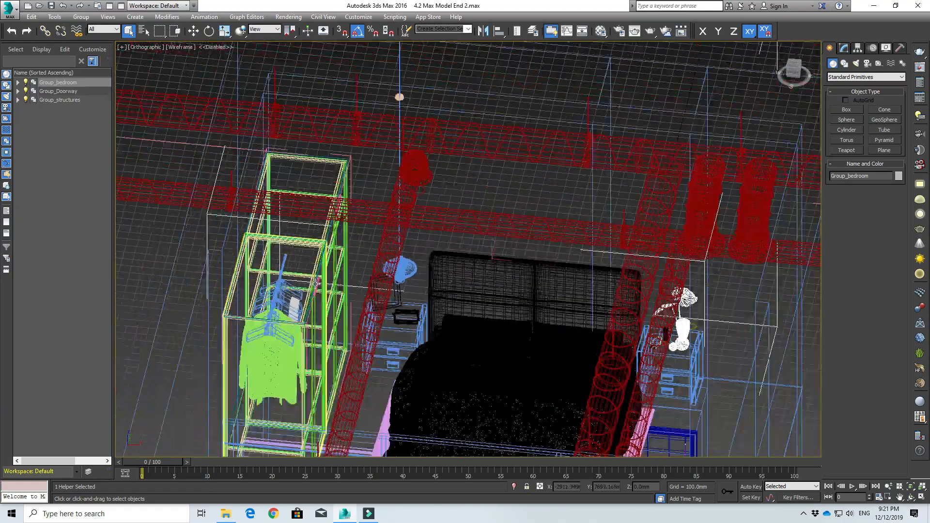
{"action": "middle_click_drag", "start_coordinate": [406, 318], "coordinate": [373, 230]}
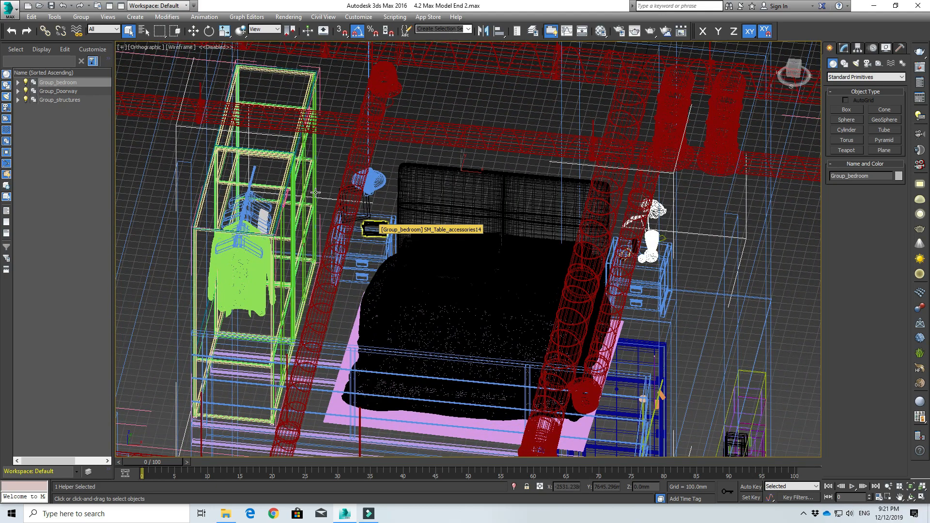
{"action": "scroll", "coordinate": [310, 196], "scroll_direction": "up", "scroll_amount": 3}
{"action": "scroll", "coordinate": [299, 204], "scroll_direction": "down", "scroll_amount": 1}
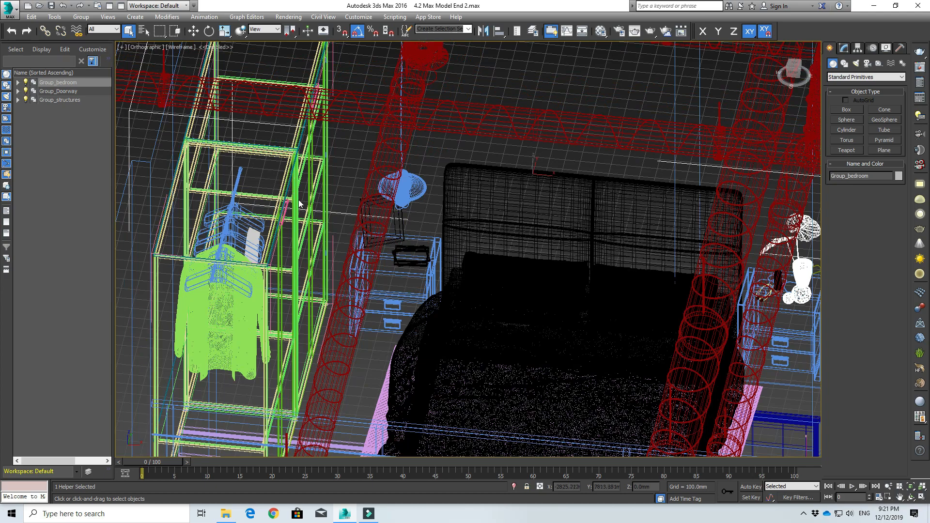
{"action": "middle_click_drag", "start_coordinate": [277, 182], "coordinate": [326, 235]}
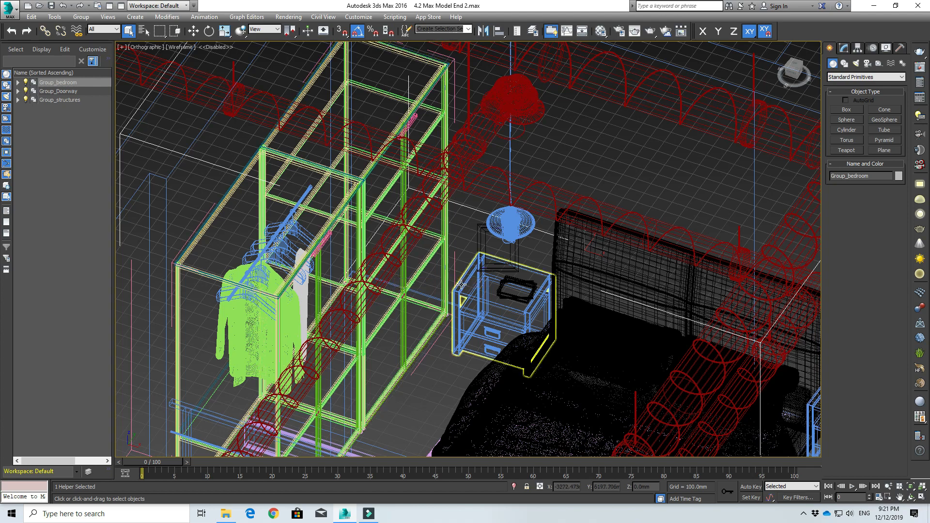
{"action": "middle_click_drag", "start_coordinate": [459, 288], "coordinate": [302, 245]}
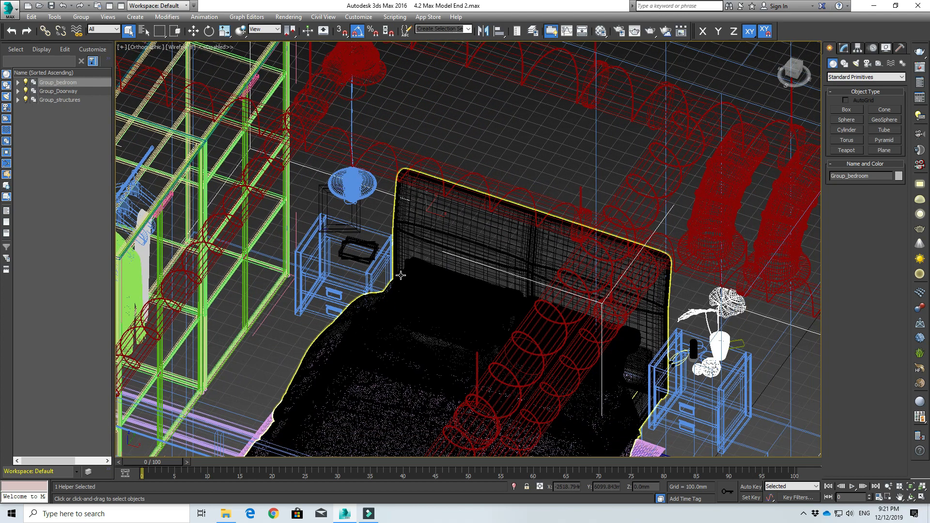
{"action": "middle_click_drag", "start_coordinate": [352, 210], "coordinate": [474, 242]}
{"action": "scroll", "coordinate": [472, 242], "scroll_direction": "down", "scroll_amount": 2}
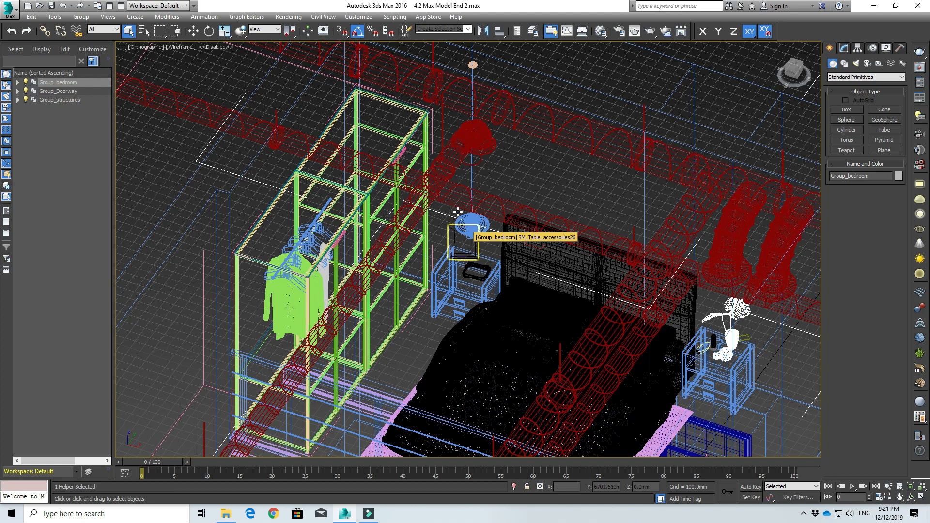
Step: Select the clothes group and the rear grid cabinet in turn, and inspect the bedroom through to the doorway
{"action": "left_click", "coordinate": [320, 280]}
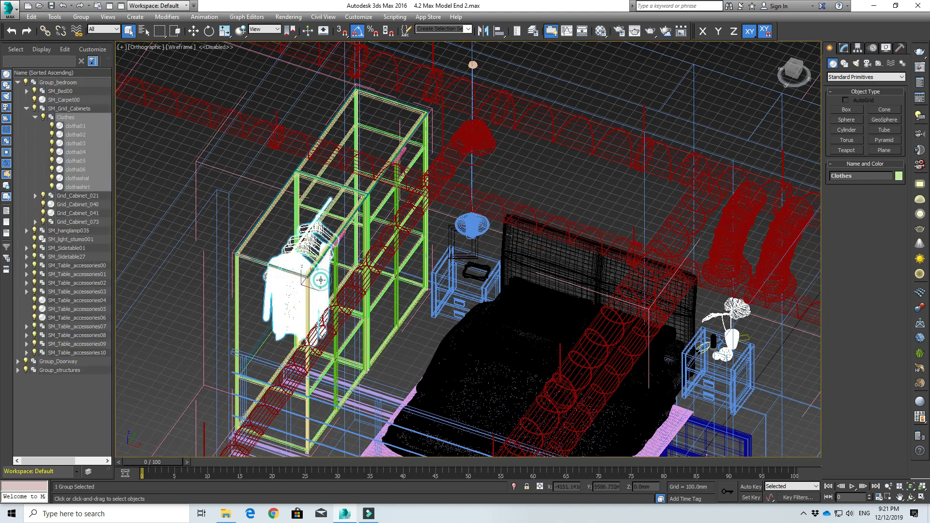
{"action": "left_click", "coordinate": [396, 273]}
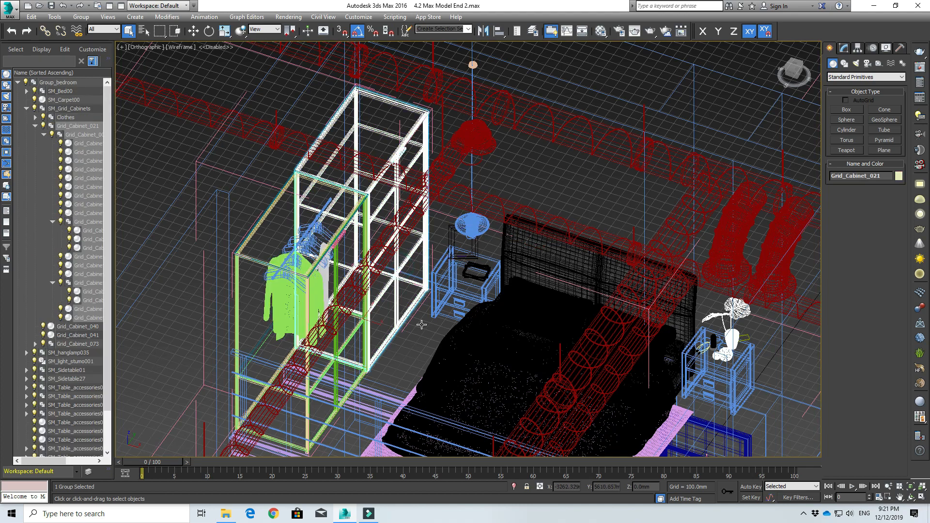
{"action": "middle_click_drag", "start_coordinate": [425, 328], "coordinate": [188, 205]}
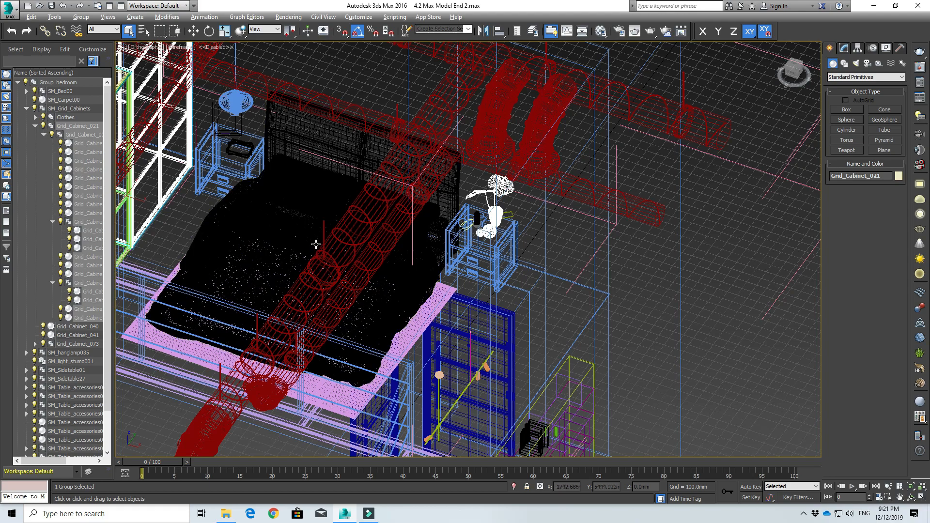
{"action": "middle_click_drag", "start_coordinate": [315, 245], "coordinate": [364, 252], "text": "alt"}
{"action": "middle_click_drag", "start_coordinate": [396, 216], "coordinate": [463, 163], "text": "alt"}
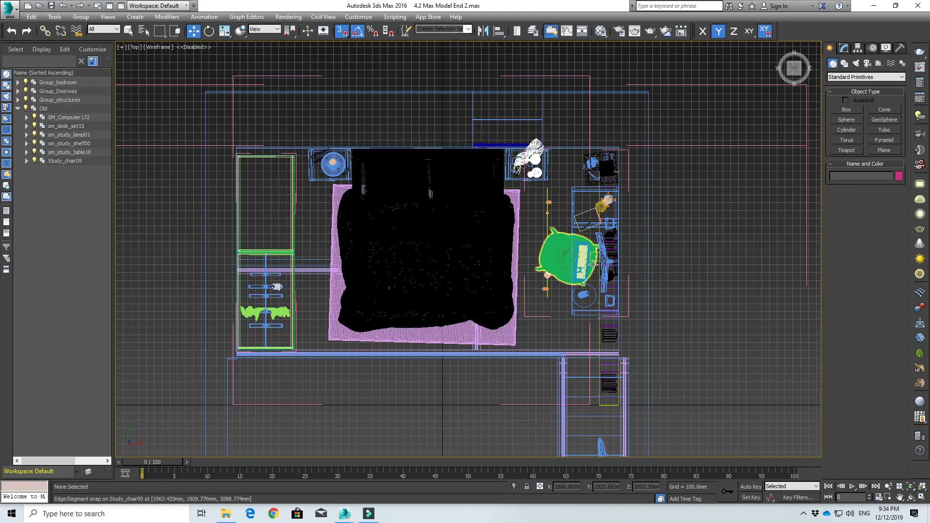
Step: Examine the study desk and its accessories from the Top view, then select the study chair and inspect it from other angles
{"action": "scroll", "coordinate": [591, 262], "scroll_direction": "up", "scroll_amount": 6}
{"action": "scroll", "coordinate": [592, 262], "scroll_direction": "up", "scroll_amount": 5}
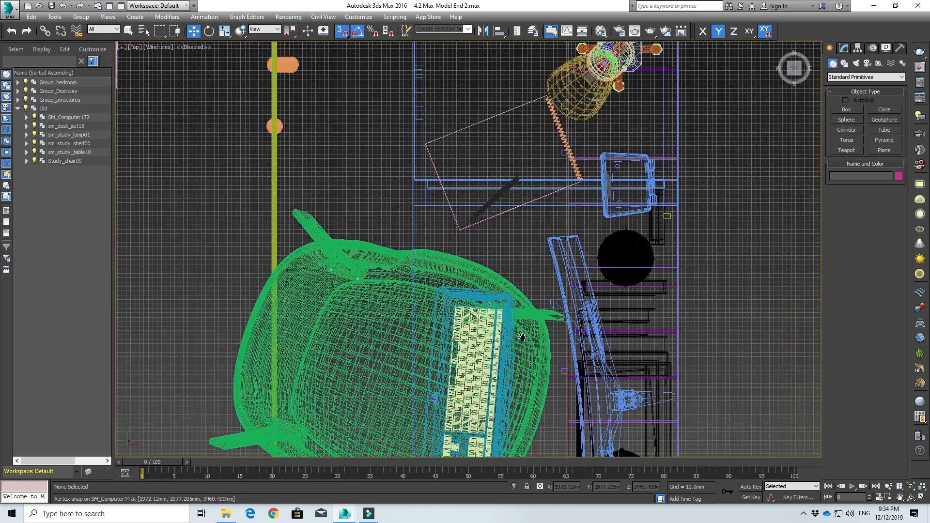
{"action": "scroll", "coordinate": [510, 234], "scroll_direction": "down", "scroll_amount": 4}
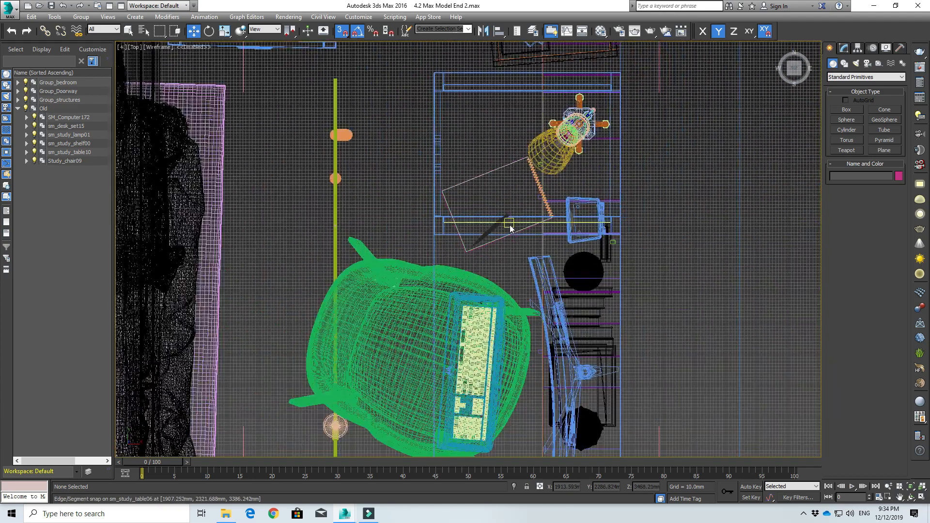
{"action": "scroll", "coordinate": [511, 227], "scroll_direction": "down", "scroll_amount": 3}
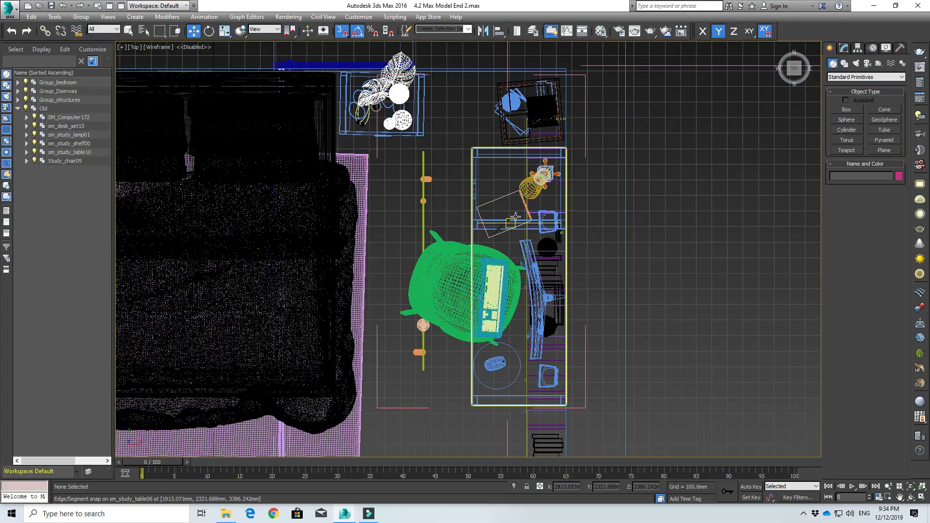
{"action": "left_click", "coordinate": [446, 263]}
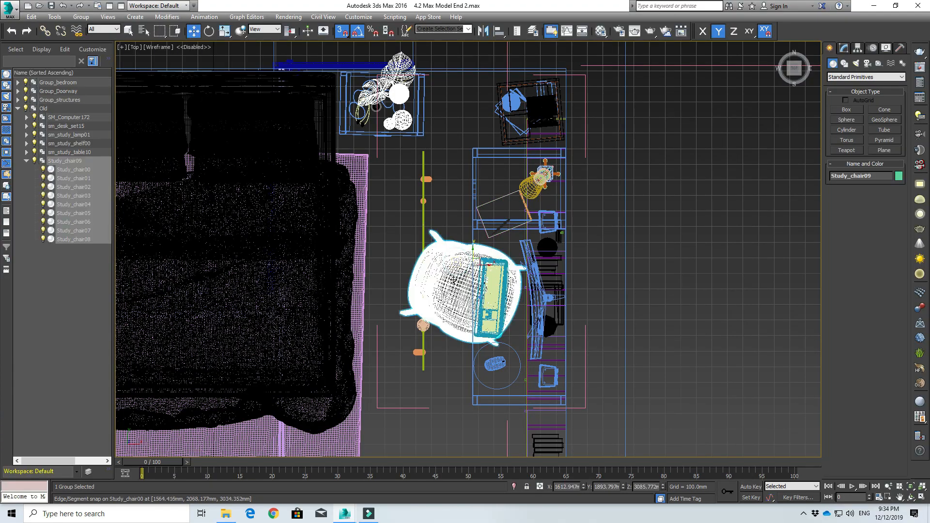
{"action": "middle_click_drag", "start_coordinate": [446, 263], "coordinate": [464, 237], "text": "alt"}
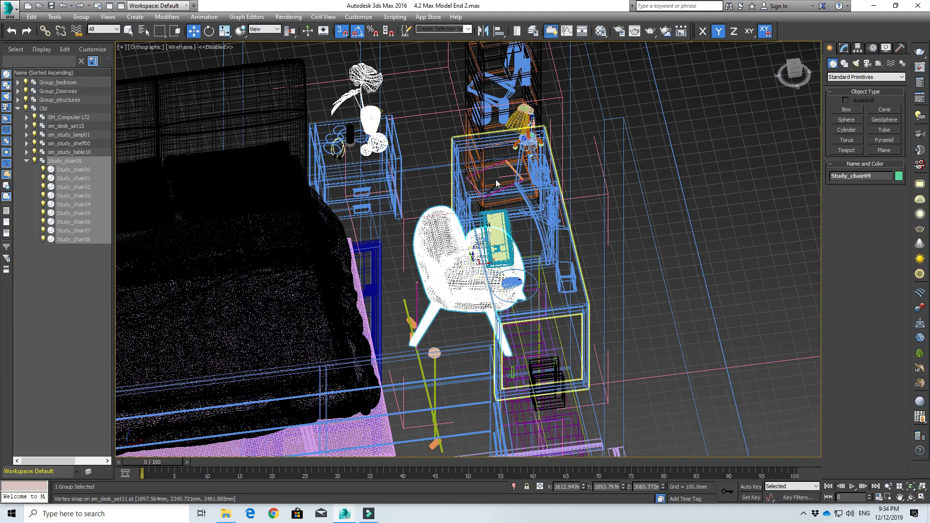
{"action": "middle_click_drag", "start_coordinate": [509, 130], "coordinate": [564, 227], "text": "alt"}
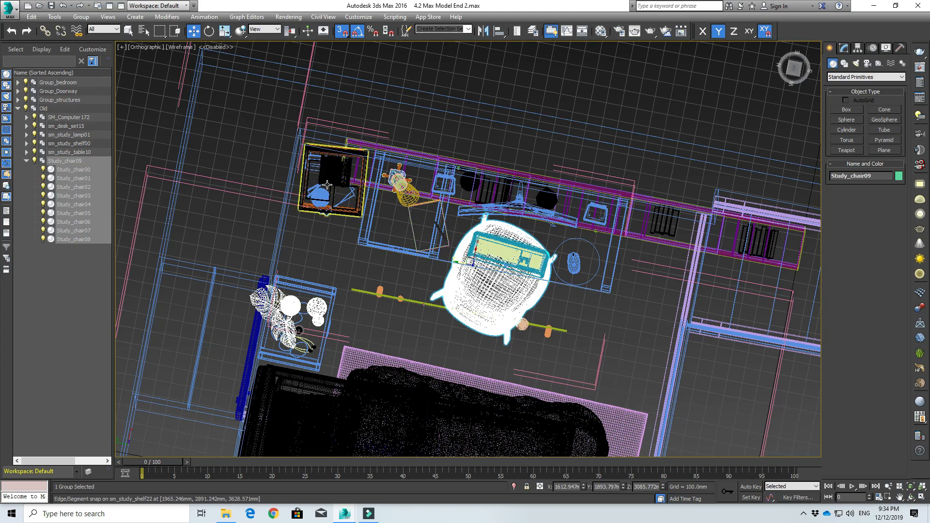
Step: Select the study shelf in the corner and inspect its placement relative to the desk and bed from above
{"action": "left_click", "coordinate": [364, 211]}
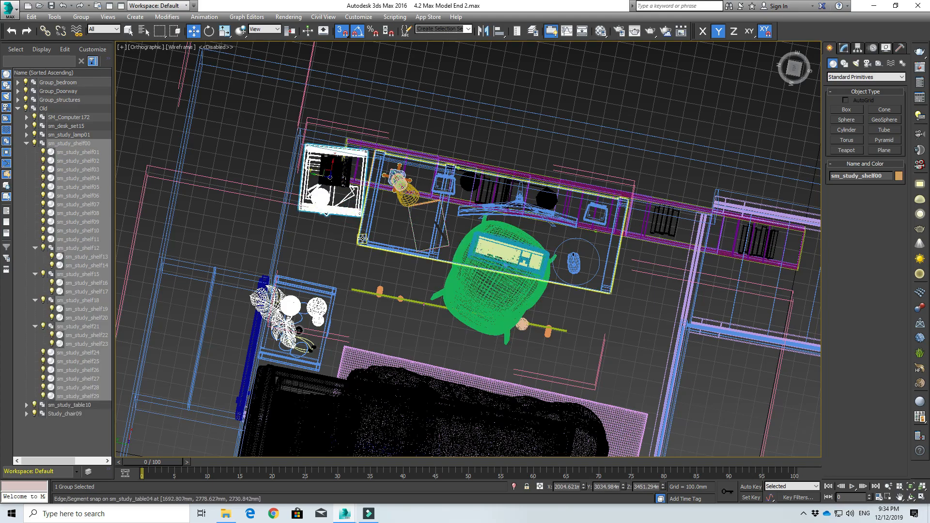
{"action": "middle_click_drag", "start_coordinate": [364, 240], "coordinate": [293, 238], "text": "alt"}
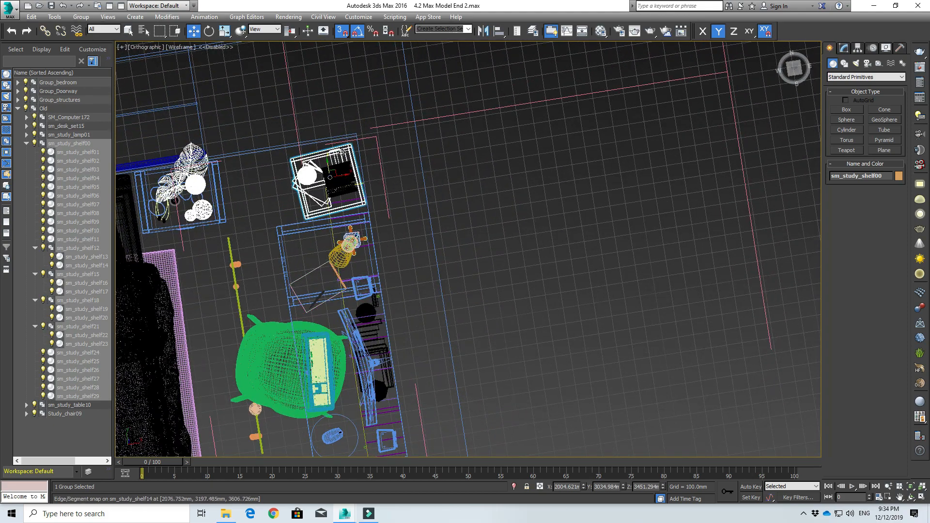
{"action": "middle_click_drag", "start_coordinate": [310, 228], "coordinate": [425, 161]}
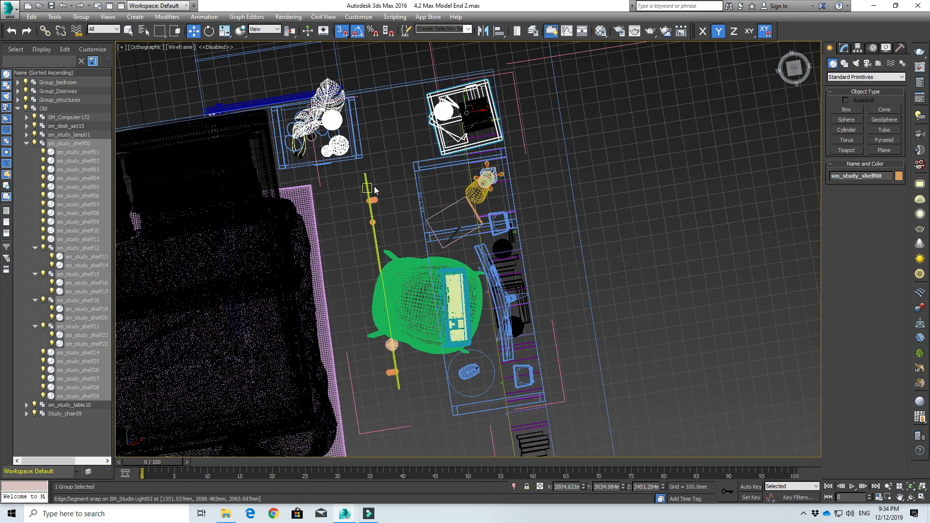
{"action": "middle_click_drag", "start_coordinate": [374, 190], "coordinate": [405, 191]}
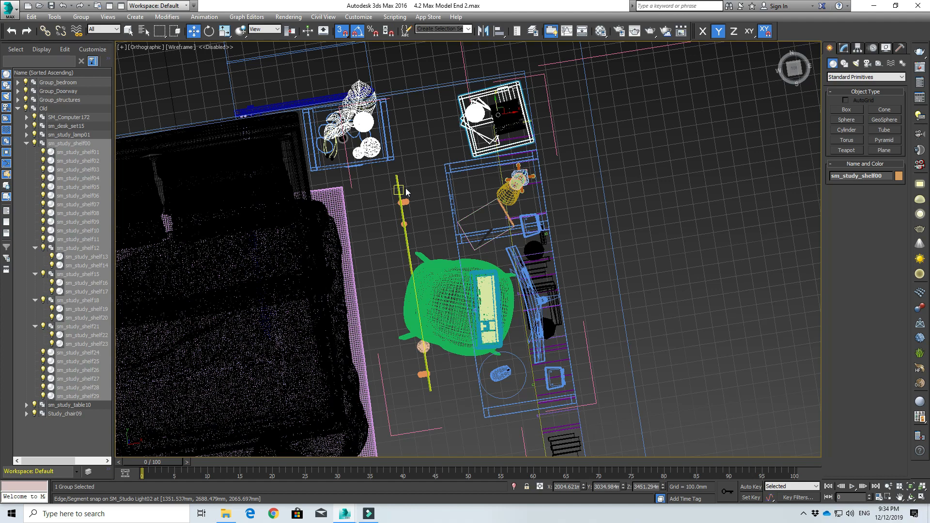
{"action": "middle_click_drag", "start_coordinate": [517, 159], "coordinate": [588, 111]}
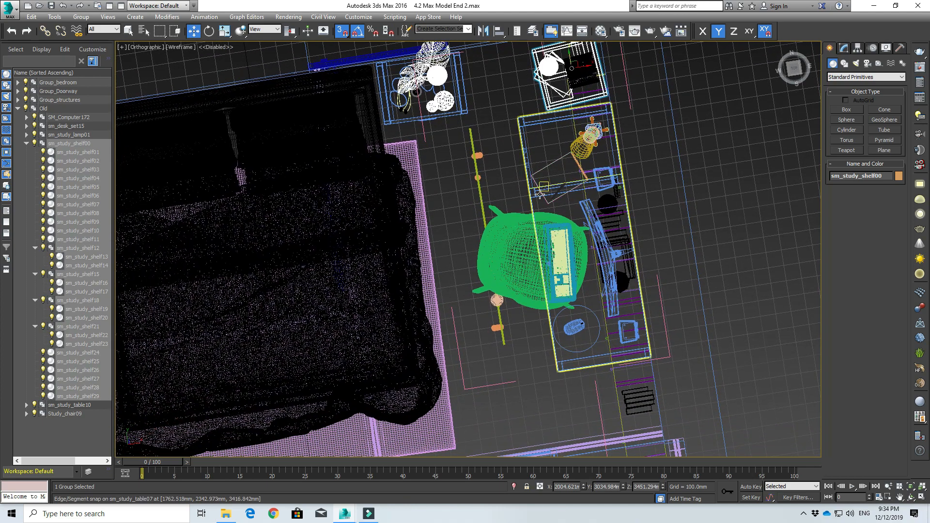
{"action": "scroll", "coordinate": [507, 234], "scroll_direction": "down", "scroll_amount": 2}
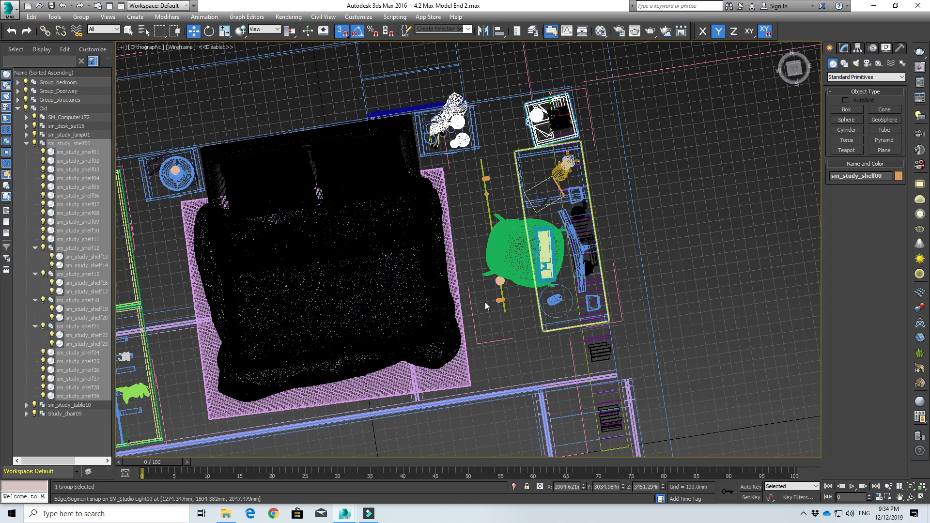
{"action": "scroll", "coordinate": [484, 301], "scroll_direction": "down", "scroll_amount": 2}
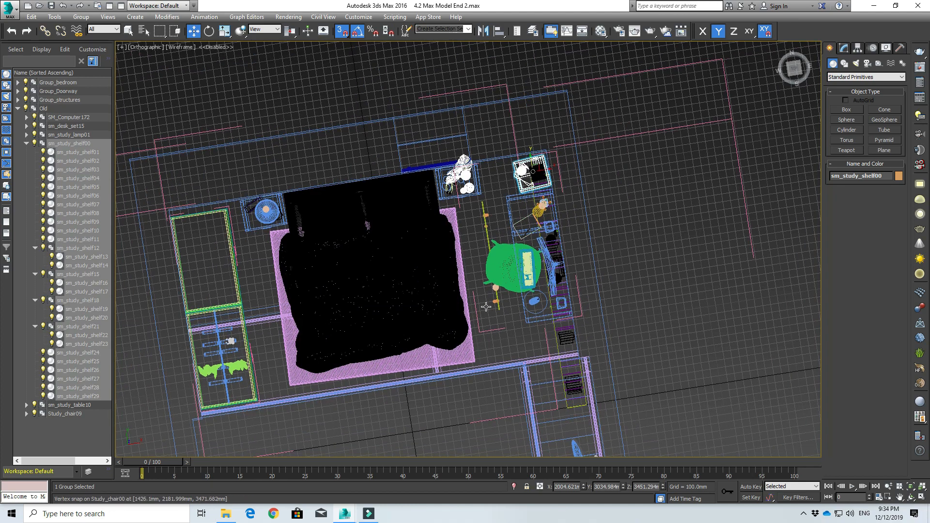
{"action": "middle_click_drag", "start_coordinate": [635, 332], "coordinate": [585, 171]}
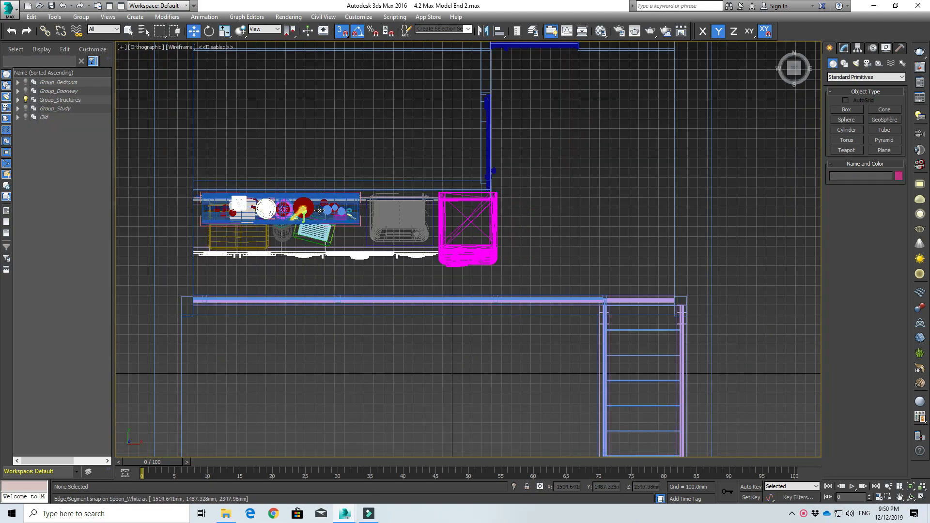
Step: Examine the kitchen cabinets, hob and fridge from above, checking where the fridge sits relative to the wall and door
{"action": "mouse_move", "coordinate": [267, 249]}
{"action": "middle_mouse_down", "text": "alt"}
{"action": "mouse_move", "coordinate": [305, 194]}
{"action": "mouse_move", "coordinate": [351, 256]}
{"action": "mouse_move", "coordinate": [334, 233]}
{"action": "middle_mouse_up", "text": "alt"}
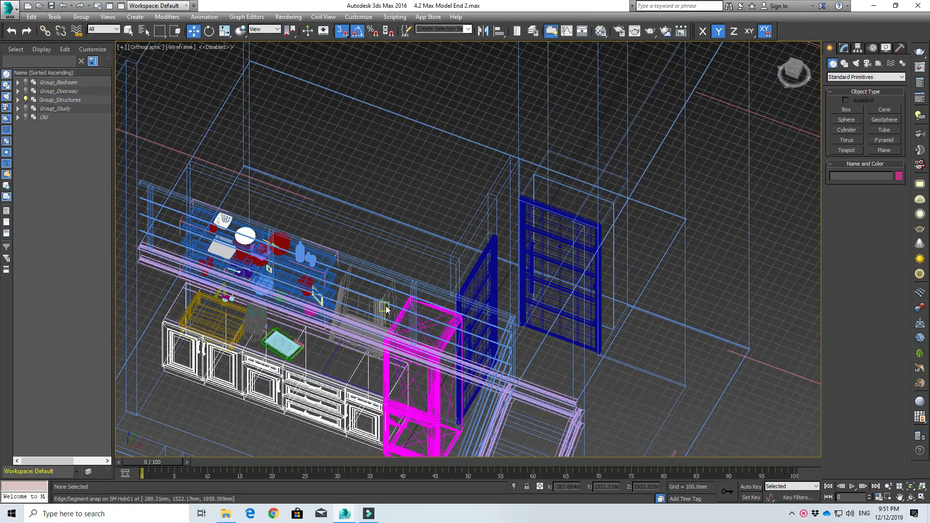
{"action": "key", "text": "t"}
{"action": "scroll", "coordinate": [517, 262], "scroll_direction": "down", "scroll_amount": 5}
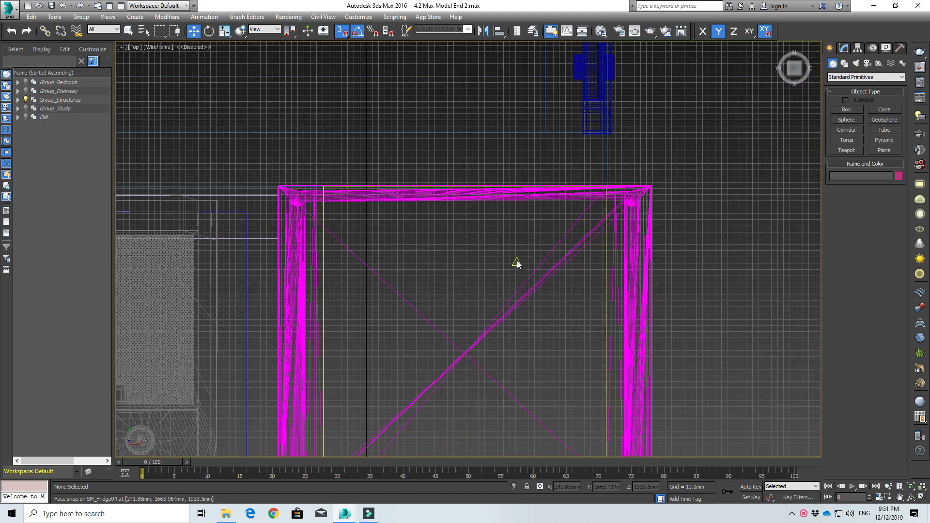
{"action": "scroll", "coordinate": [318, 243], "scroll_direction": "down", "scroll_amount": 3}
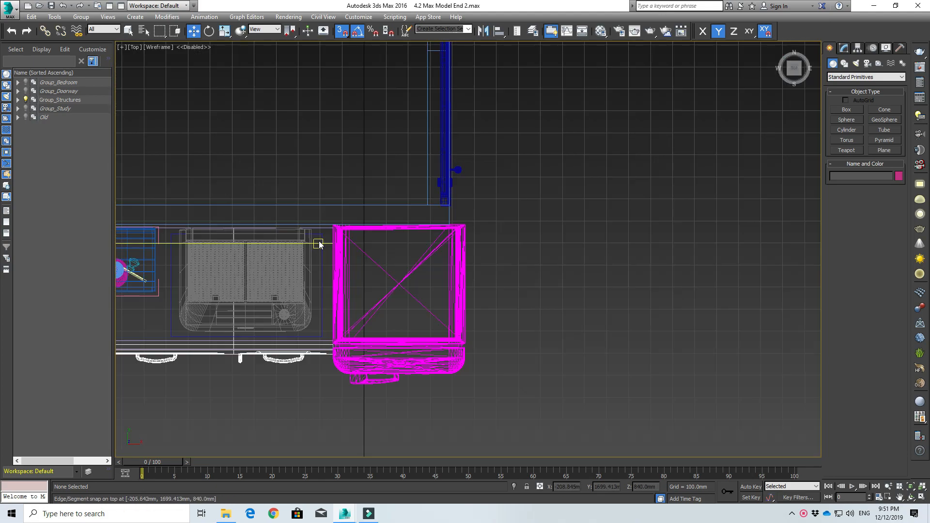
{"action": "middle_click_drag", "start_coordinate": [319, 243], "coordinate": [462, 257]}
{"action": "scroll", "coordinate": [532, 253], "scroll_direction": "up", "scroll_amount": 2}
{"action": "middle_click_drag", "start_coordinate": [532, 254], "coordinate": [718, 266]}
{"action": "scroll", "coordinate": [741, 268], "scroll_direction": "down", "scroll_amount": 2}
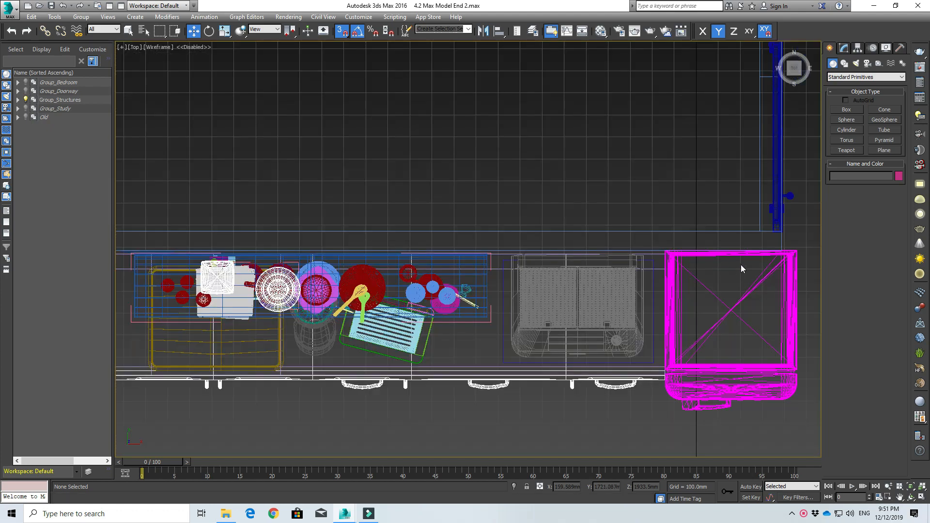
{"action": "middle_click_drag", "start_coordinate": [649, 264], "coordinate": [305, 294]}
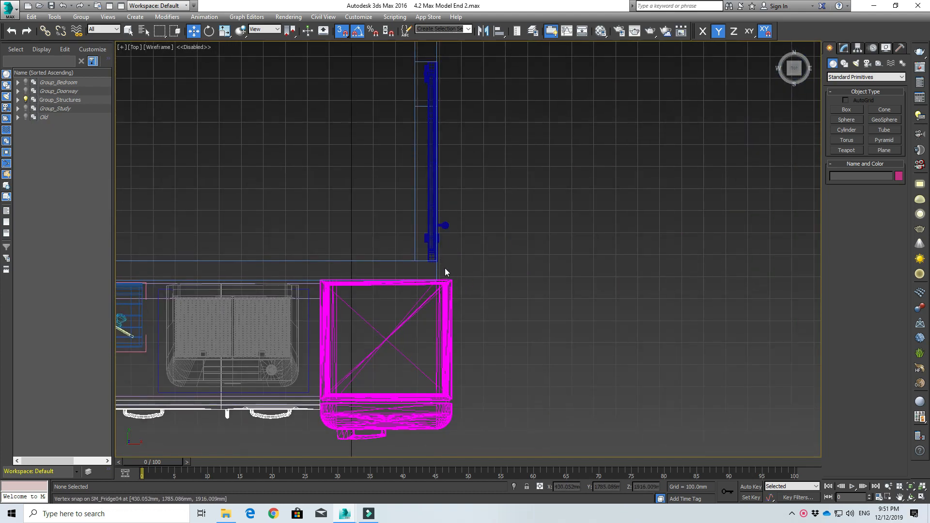
{"action": "scroll", "coordinate": [438, 271], "scroll_direction": "down", "scroll_amount": 4}
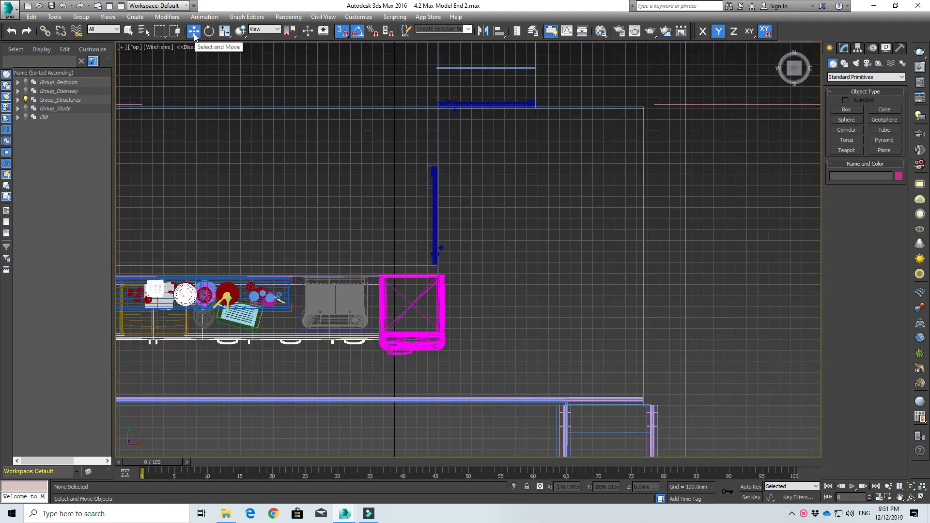
Step: Scale the fridge group down uniformly to 88 percent on all three axes
{"action": "left_click", "coordinate": [441, 285]}
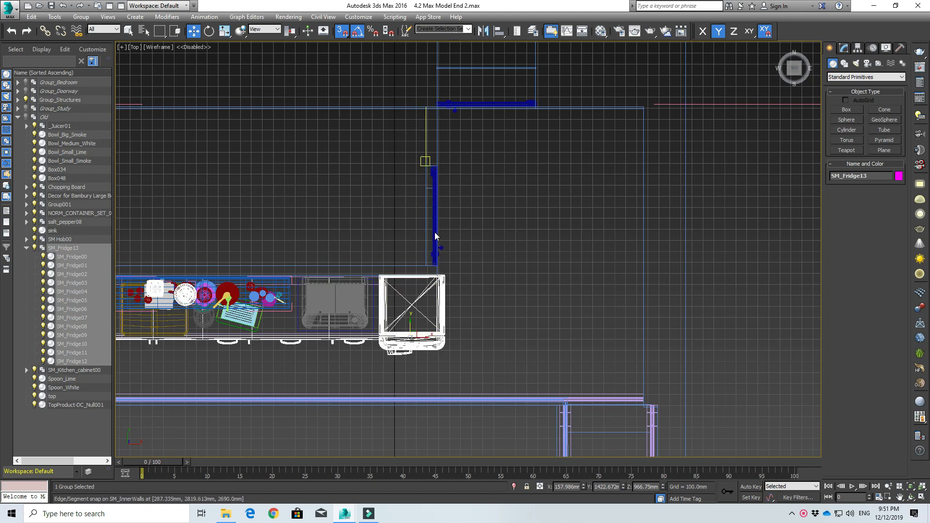
{"action": "left_click", "coordinate": [222, 34]}
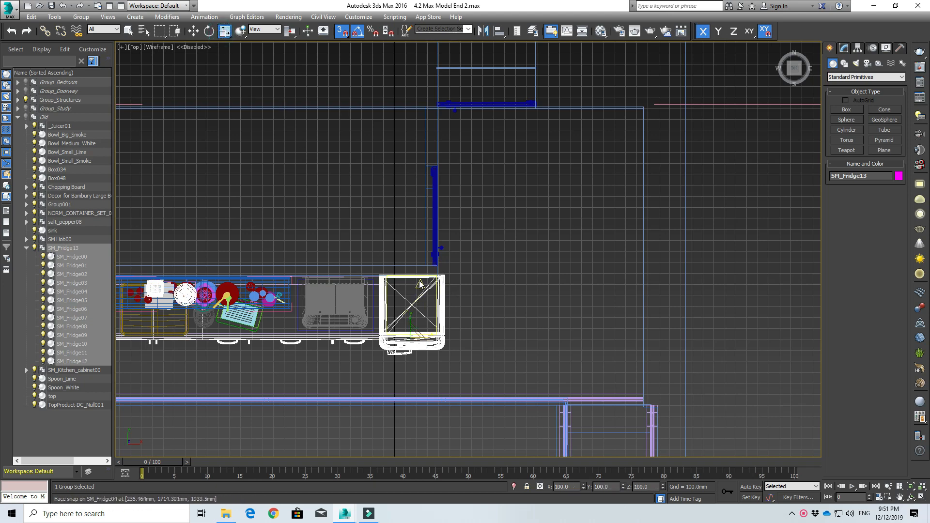
{"action": "left_click", "coordinate": [570, 486]}
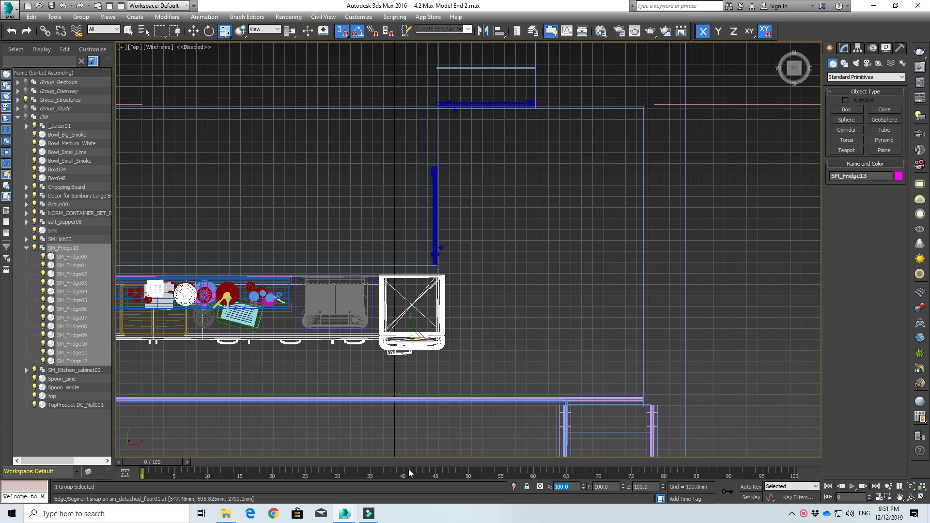
{"action": "type", "text": "88"}
{"action": "key", "text": "Tab"}
{"action": "type", "text": "88"}
{"action": "key", "text": "Tab"}
{"action": "type", "text": "8"}
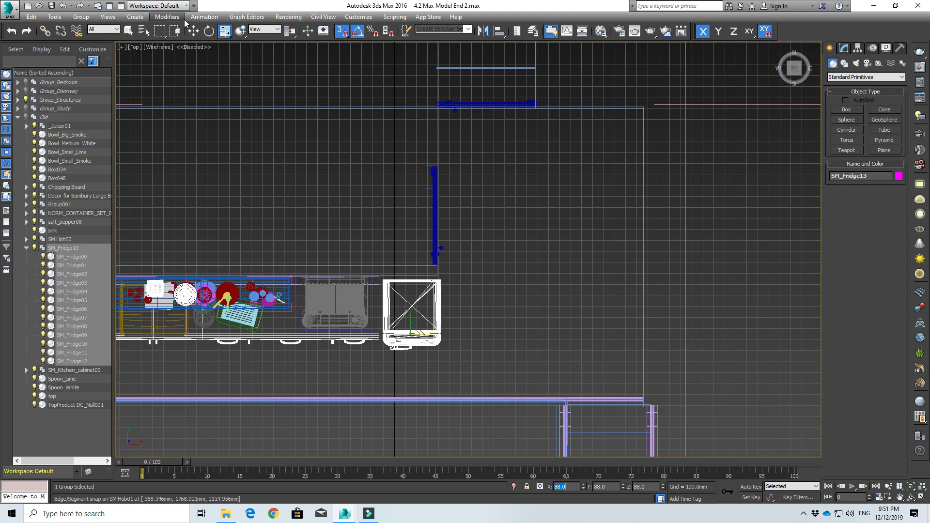
Step: Snap the fridge's back to the wall line along Y and its side to the end of the kitchen counter along X
{"action": "left_click", "coordinate": [194, 32]}
{"action": "scroll", "coordinate": [437, 305], "scroll_direction": "up", "scroll_amount": 10}
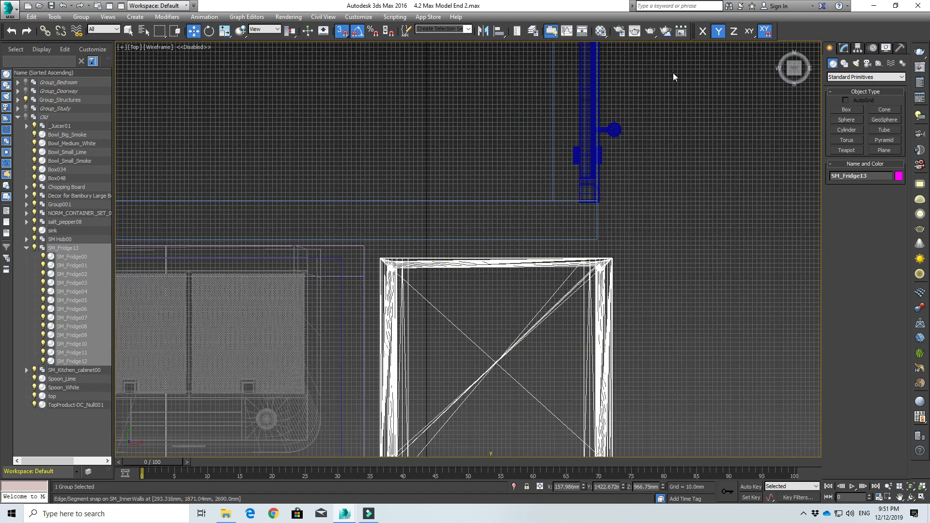
{"action": "left_click_drag", "start_coordinate": [405, 258], "coordinate": [400, 243]}
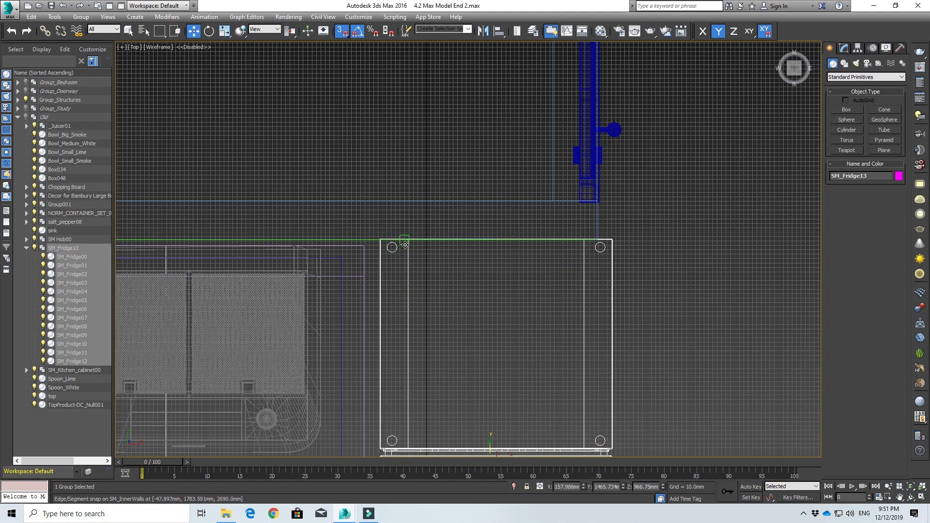
{"action": "left_click", "coordinate": [703, 31]}
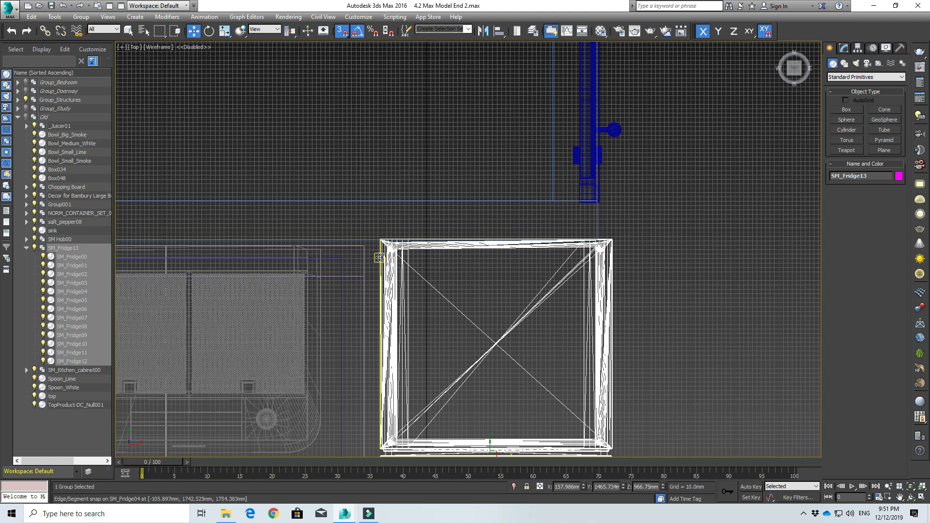
{"action": "left_click_drag", "start_coordinate": [379, 257], "coordinate": [364, 257]}
{"action": "middle_click_drag", "start_coordinate": [507, 250], "coordinate": [504, 131]}
{"action": "middle_click_drag", "start_coordinate": [438, 137], "coordinate": [413, 223]}
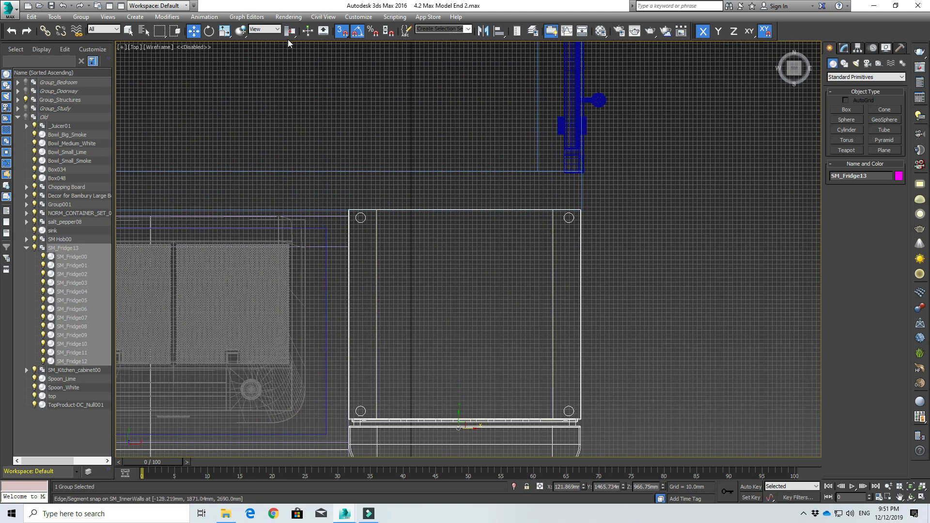
Step: Turn off snapping and nudge the fridge about 9 mm away from the wall along Y
{"action": "left_click", "coordinate": [342, 31]}
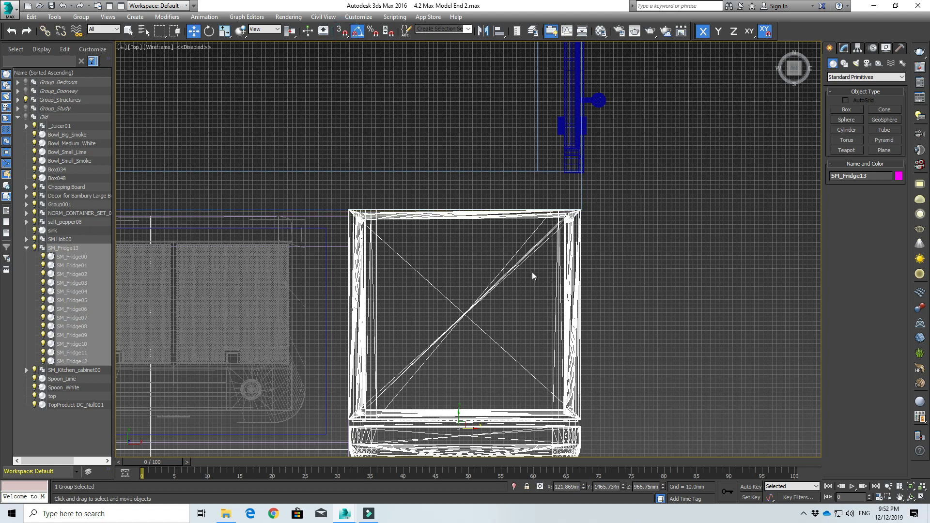
{"action": "middle_click_drag", "start_coordinate": [501, 380], "coordinate": [460, 310]}
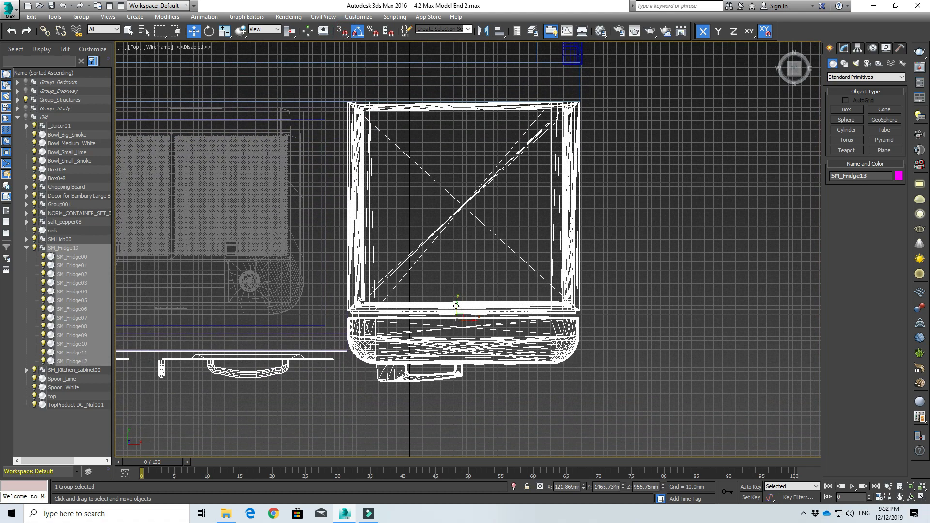
{"action": "left_click_drag", "start_coordinate": [456, 305], "coordinate": [457, 309]}
{"action": "left_click", "coordinate": [614, 257]}
Step: With snapping turned on in the Front view, lower the fridge so its feet rest on the floor line
{"action": "scroll", "coordinate": [615, 247], "scroll_direction": "down", "scroll_amount": 3}
{"action": "middle_click_drag", "start_coordinate": [601, 252], "coordinate": [596, 181], "text": "alt"}
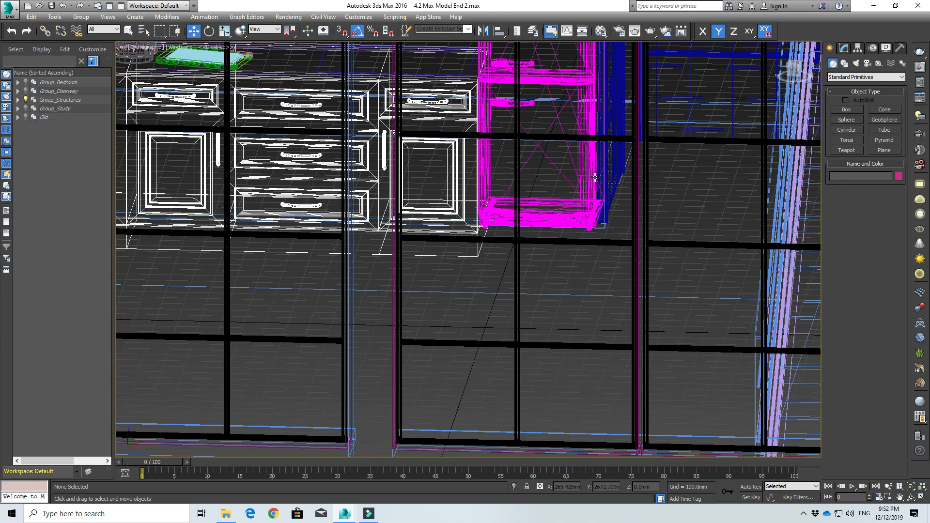
{"action": "key", "text": "f"}
{"action": "scroll", "coordinate": [460, 368], "scroll_direction": "up", "scroll_amount": 5}
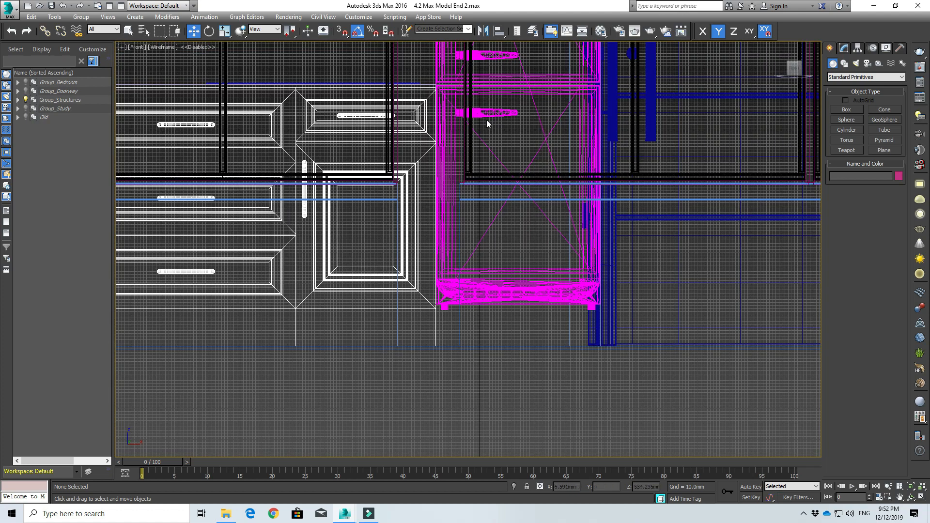
{"action": "left_click", "coordinate": [343, 31]}
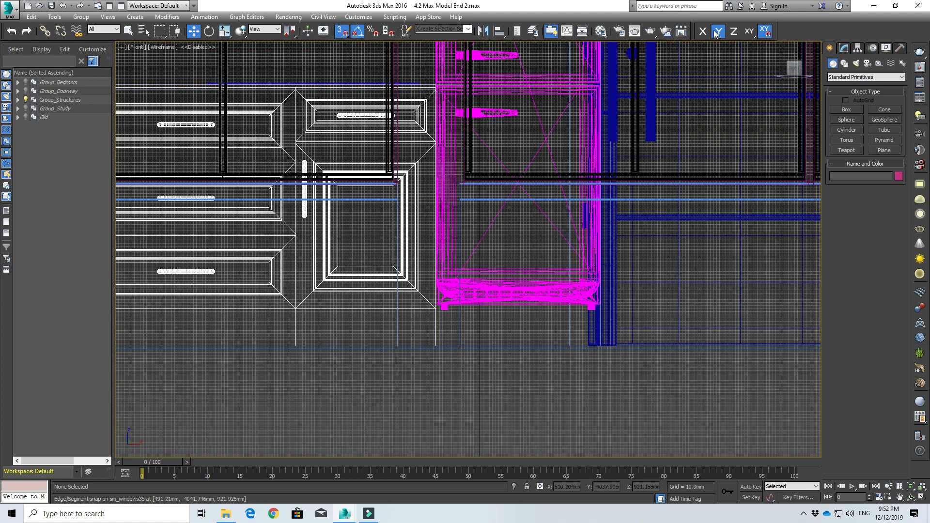
{"action": "scroll", "coordinate": [445, 319], "scroll_direction": "up", "scroll_amount": 2}
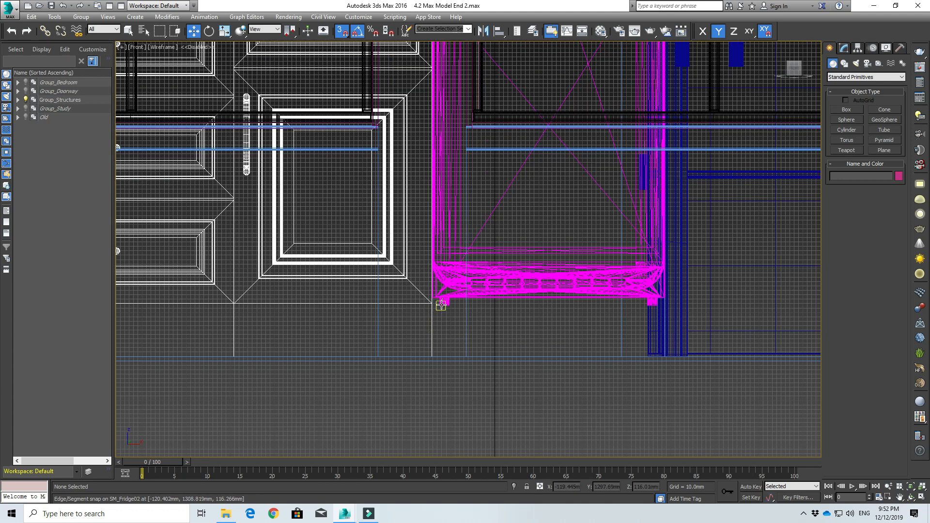
{"action": "scroll", "coordinate": [444, 304], "scroll_direction": "up", "scroll_amount": 2}
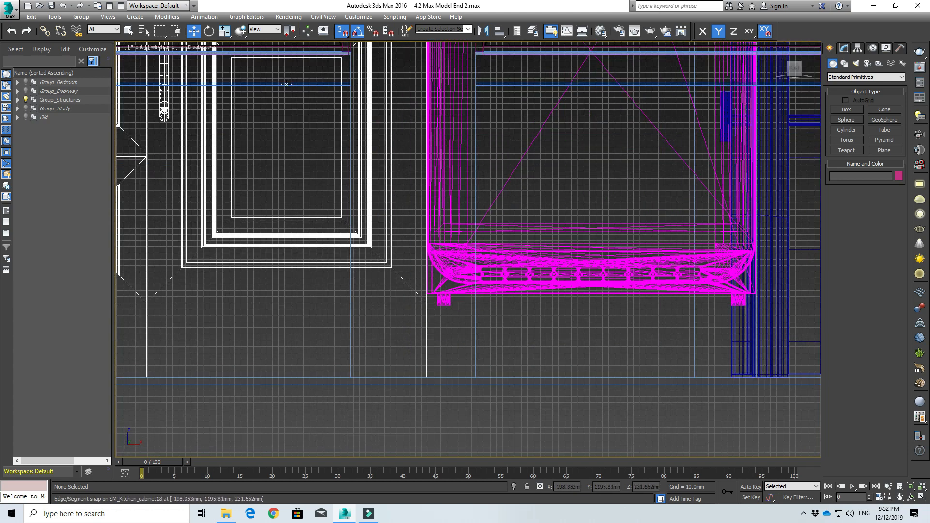
{"action": "left_click", "coordinate": [192, 31]}
{"action": "scroll", "coordinate": [484, 346], "scroll_direction": "up", "scroll_amount": 3}
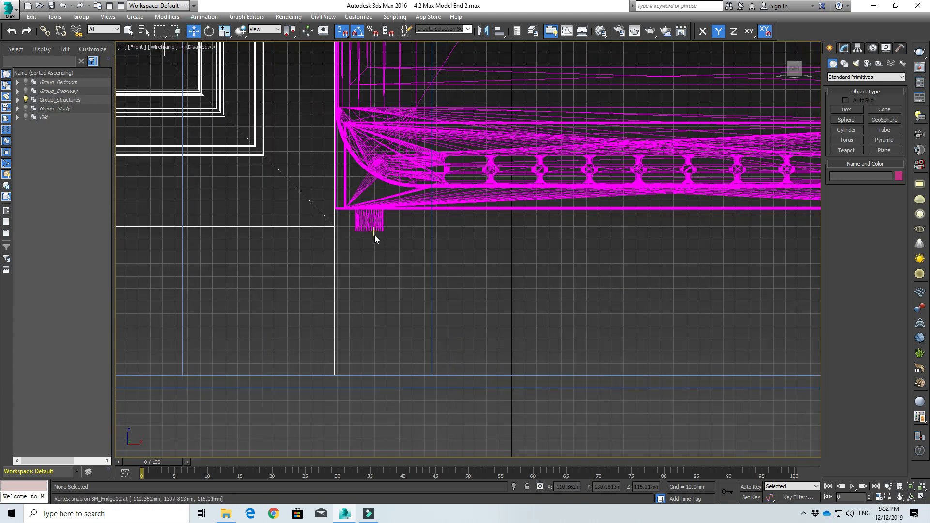
{"action": "left_click_drag", "start_coordinate": [371, 232], "coordinate": [370, 377]}
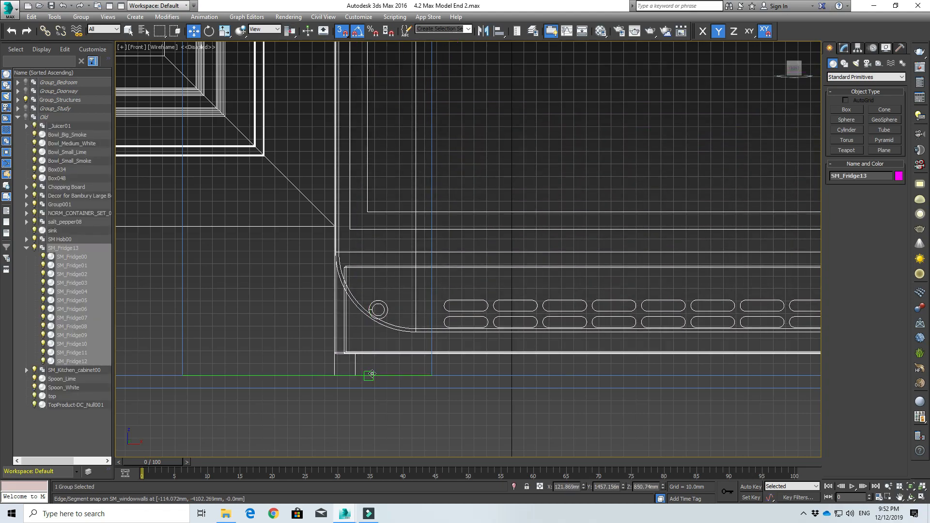
{"action": "left_click", "coordinate": [415, 423]}
{"action": "scroll", "coordinate": [421, 430], "scroll_direction": "down", "scroll_amount": 8}
{"action": "scroll", "coordinate": [421, 428], "scroll_direction": "up", "scroll_amount": 3}
{"action": "scroll", "coordinate": [421, 426], "scroll_direction": "down", "scroll_amount": 6}
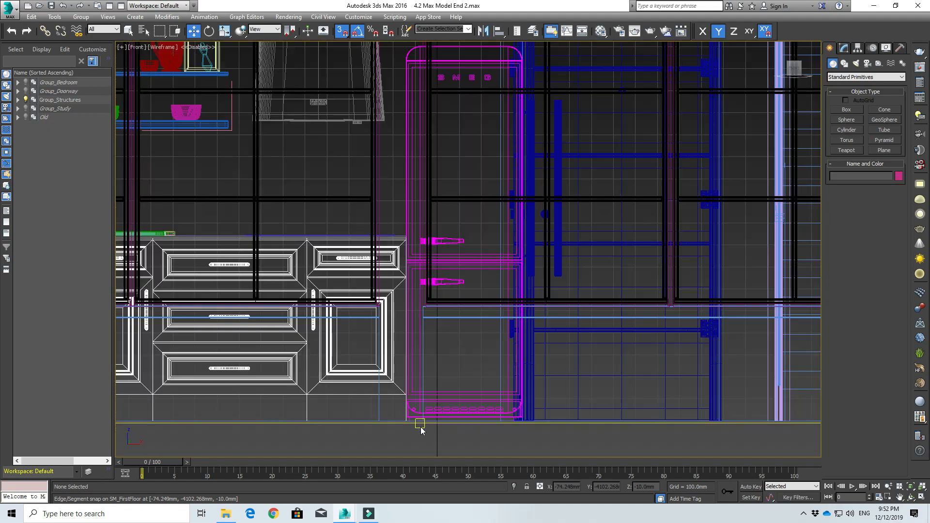
{"action": "middle_click_drag", "start_coordinate": [384, 411], "coordinate": [508, 432]}
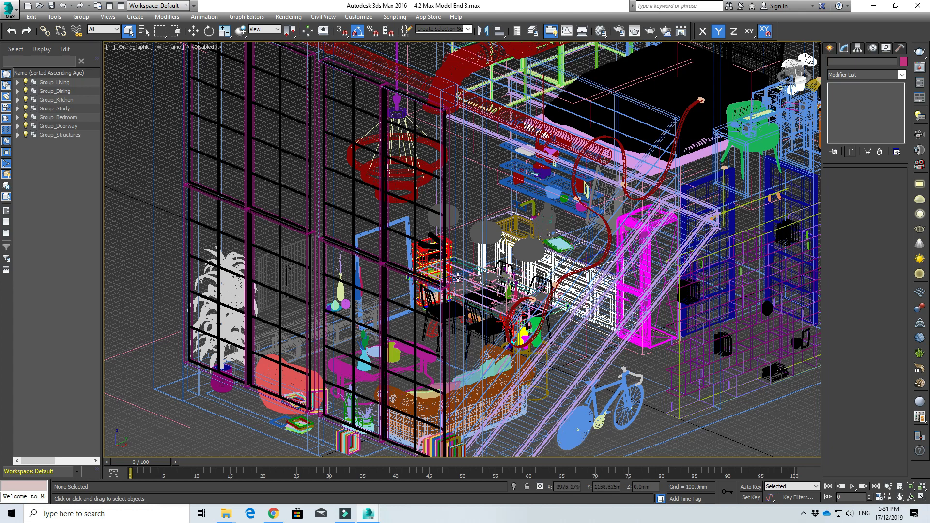
Step: Review the fully furnished loft, including the contents of Group_Living, and frame the whole scene
{"action": "middle_click_drag", "start_coordinate": [457, 277], "coordinate": [435, 280]}
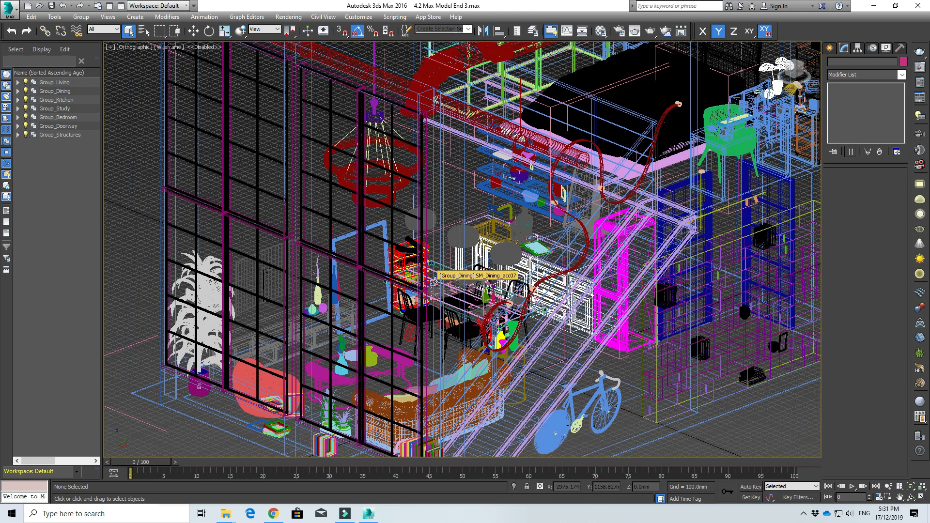
{"action": "left_click", "coordinate": [18, 83]}
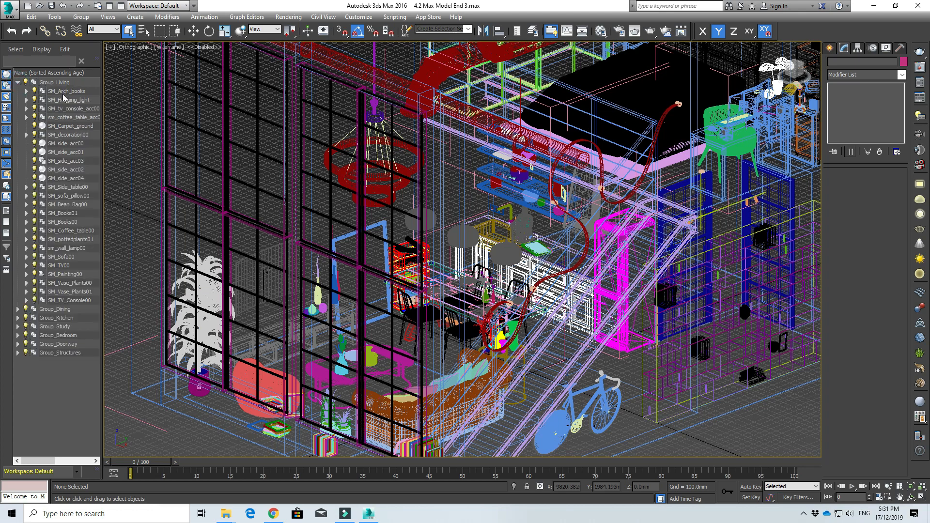
{"action": "left_click", "coordinate": [19, 83]}
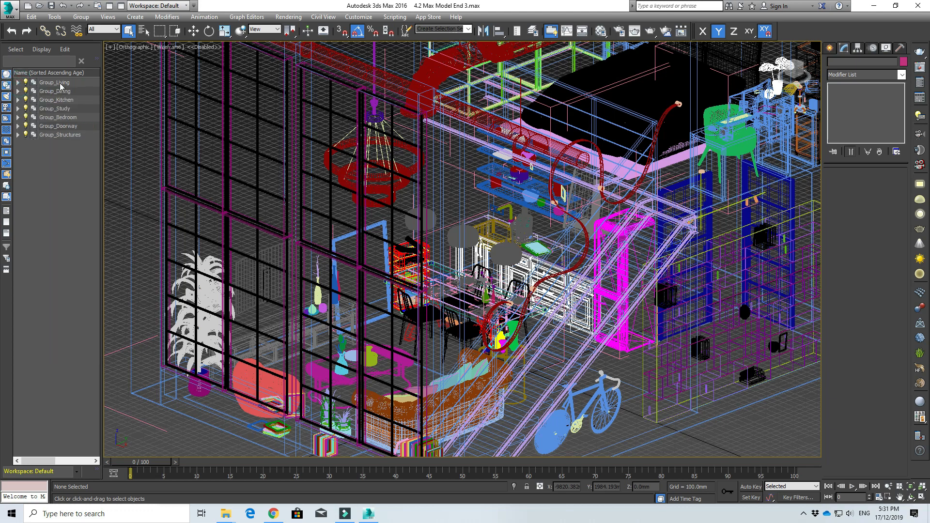
{"action": "scroll", "coordinate": [338, 173], "scroll_direction": "down", "scroll_amount": 3}
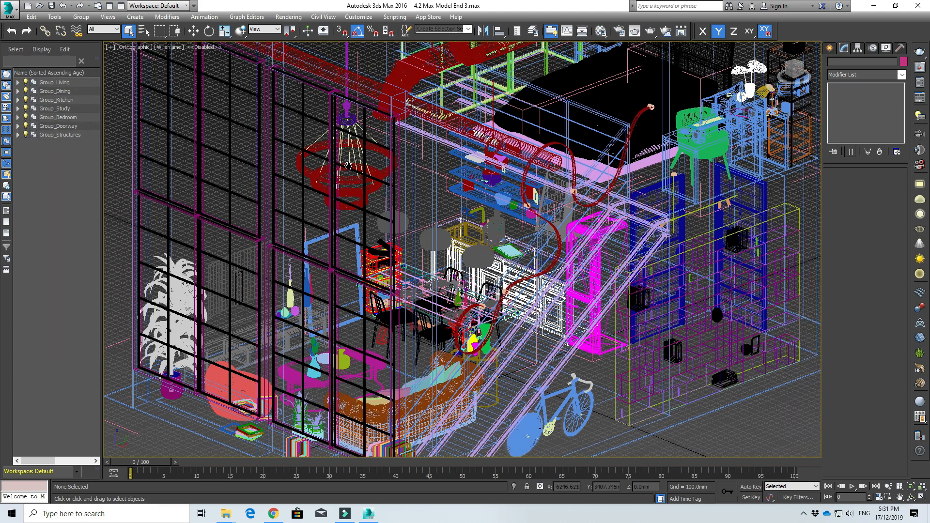
{"action": "middle_click_drag", "start_coordinate": [338, 173], "coordinate": [412, 218]}
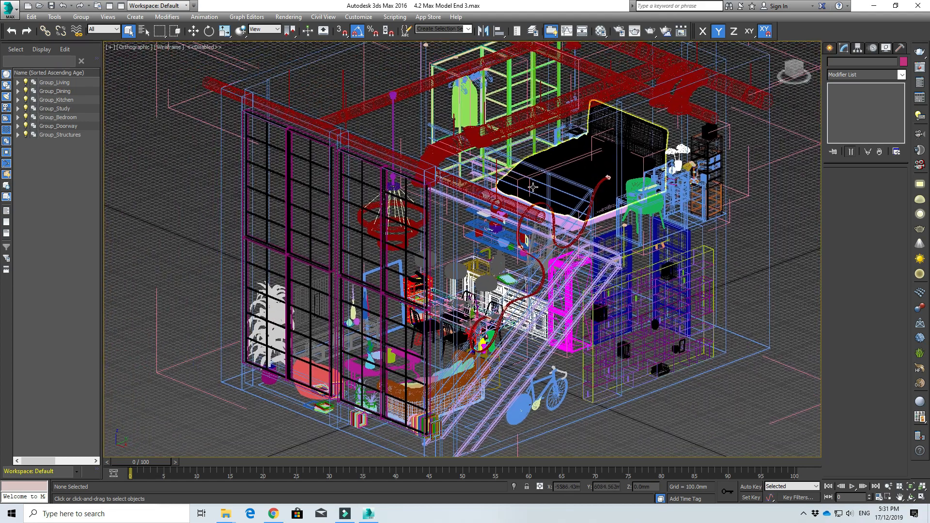
{"action": "middle_click_drag", "start_coordinate": [530, 189], "coordinate": [575, 188]}
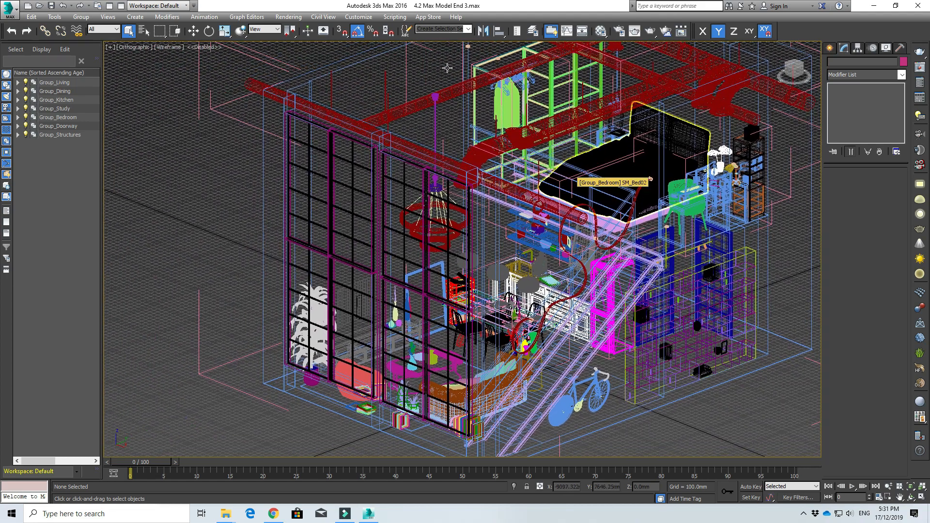
Step: Relink the scene's missing bitmaps with Relink Bitmaps, searching the C:\UE4 project\3d Models folder including its subfolders
{"action": "left_click", "coordinate": [428, 16]}
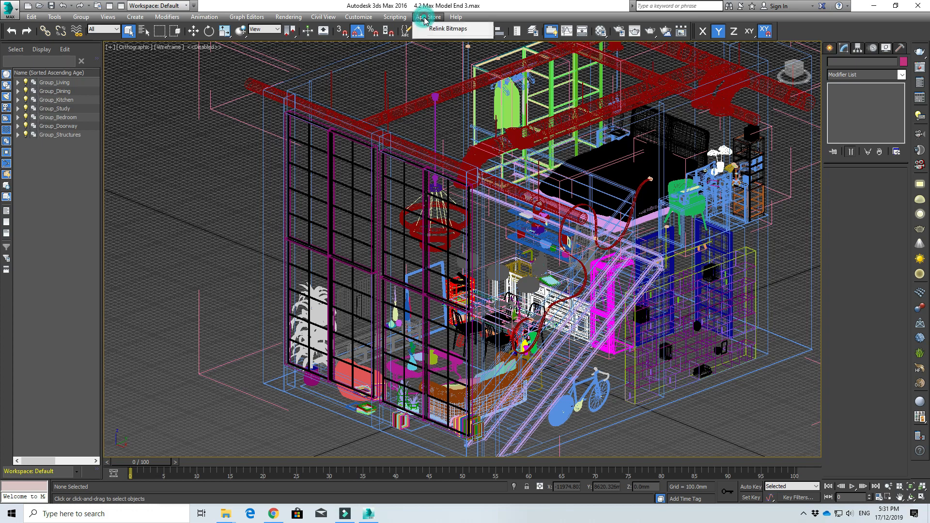
{"action": "left_click", "coordinate": [436, 29]}
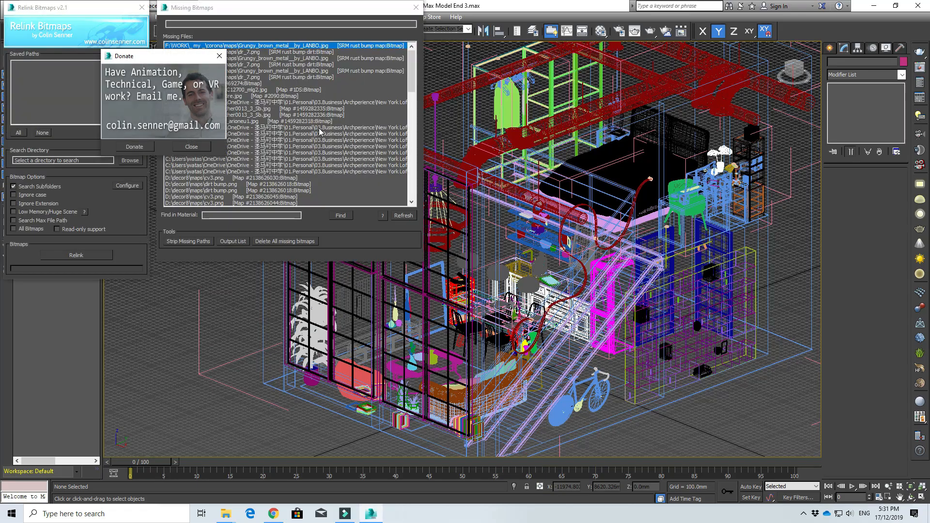
{"action": "left_click", "coordinate": [129, 163]}
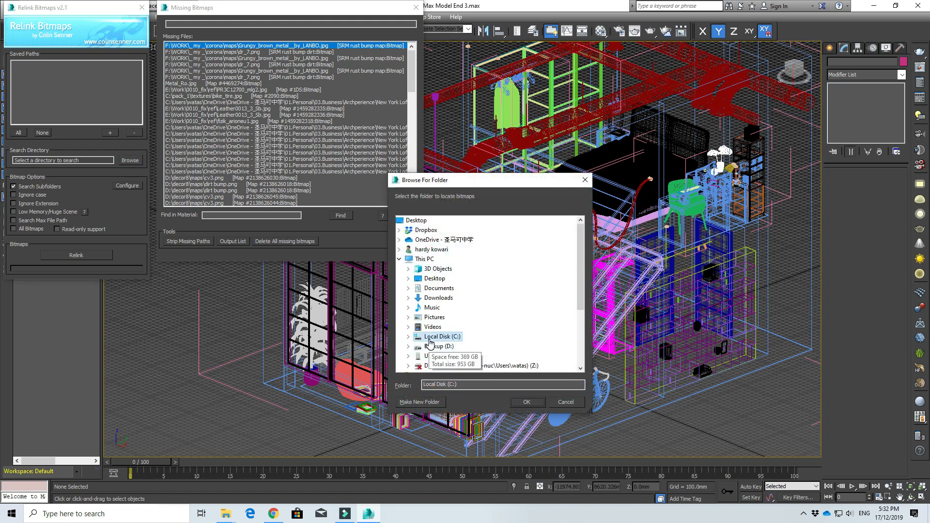
{"action": "double_click", "coordinate": [429, 339]}
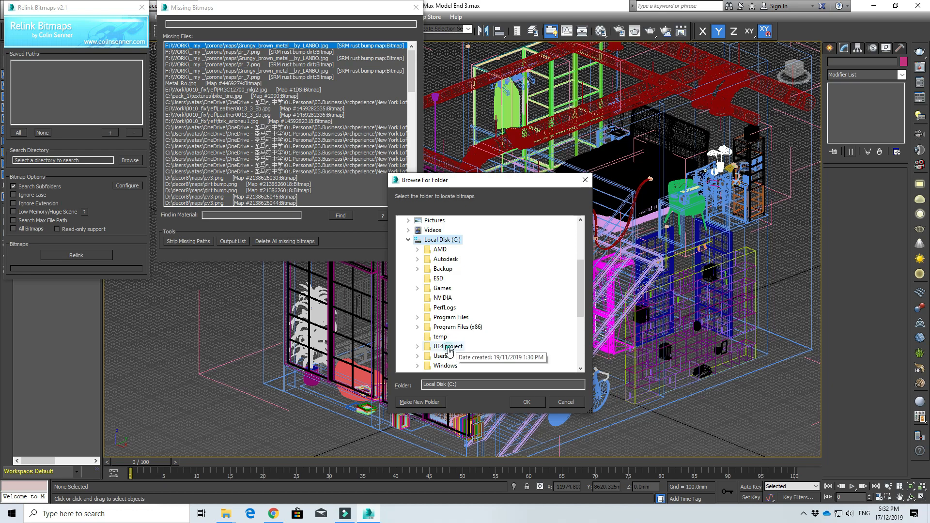
{"action": "double_click", "coordinate": [448, 346]}
{"action": "double_click", "coordinate": [456, 308]}
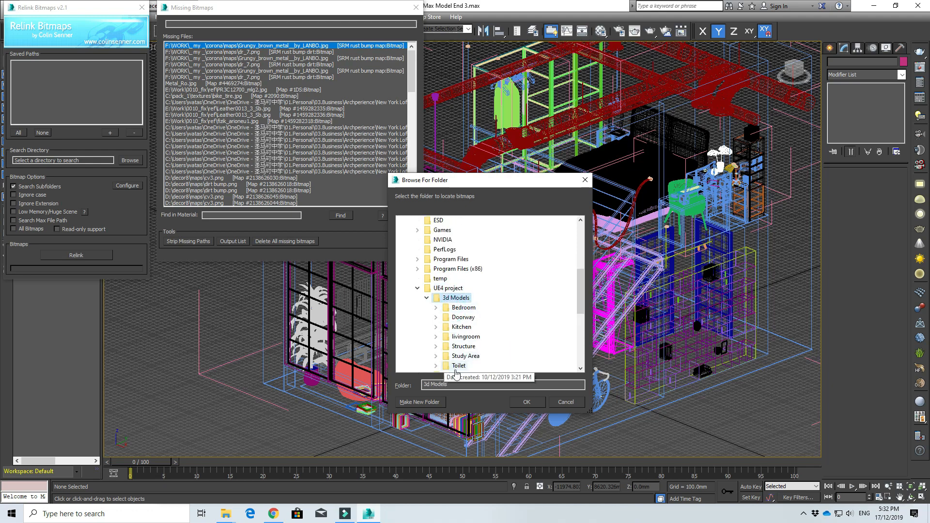
{"action": "left_click", "coordinate": [535, 402]}
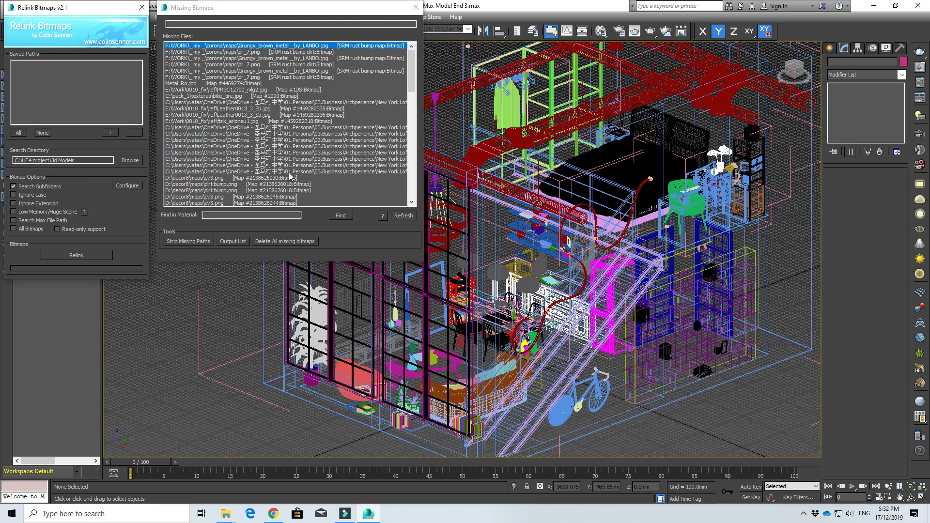
{"action": "left_click", "coordinate": [99, 255]}
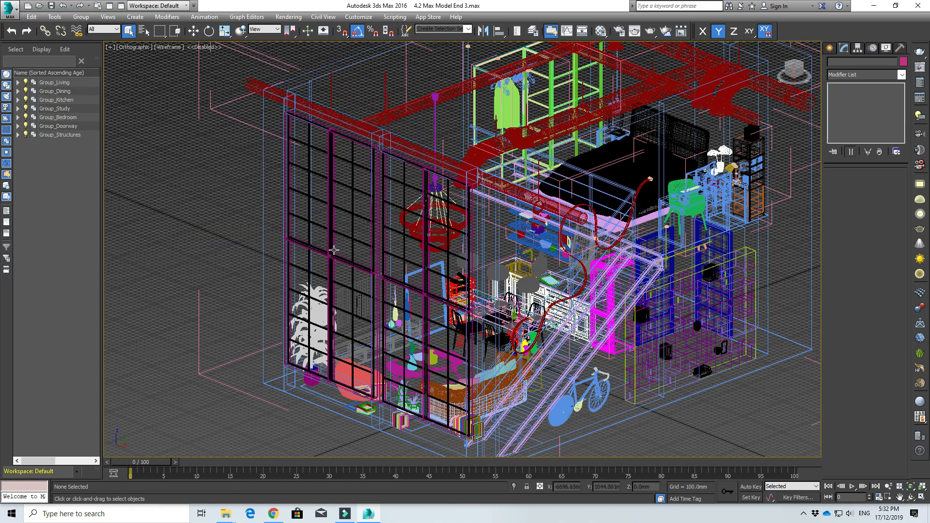
Step: Start a scene export, choosing the C:\UE4 project folder as destination and Unreal Datasmith (*.UDATASMITH) as the file type
{"action": "scroll", "coordinate": [334, 250], "scroll_direction": "down", "scroll_amount": 4}
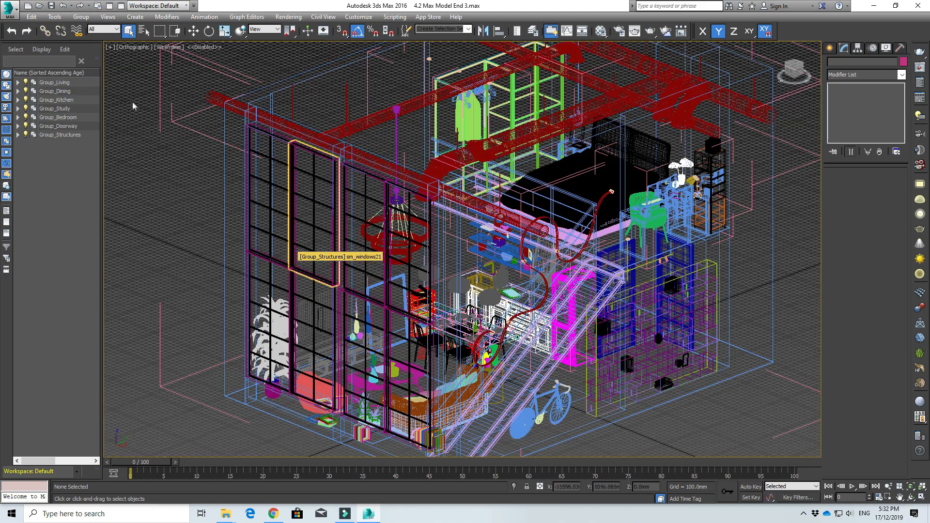
{"action": "left_click", "coordinate": [12, 17]}
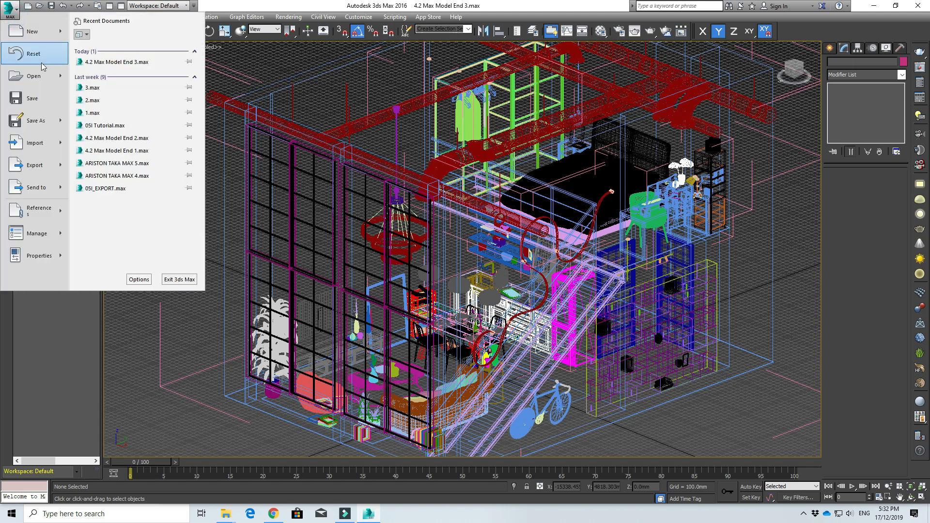
{"action": "left_click", "coordinate": [26, 164]}
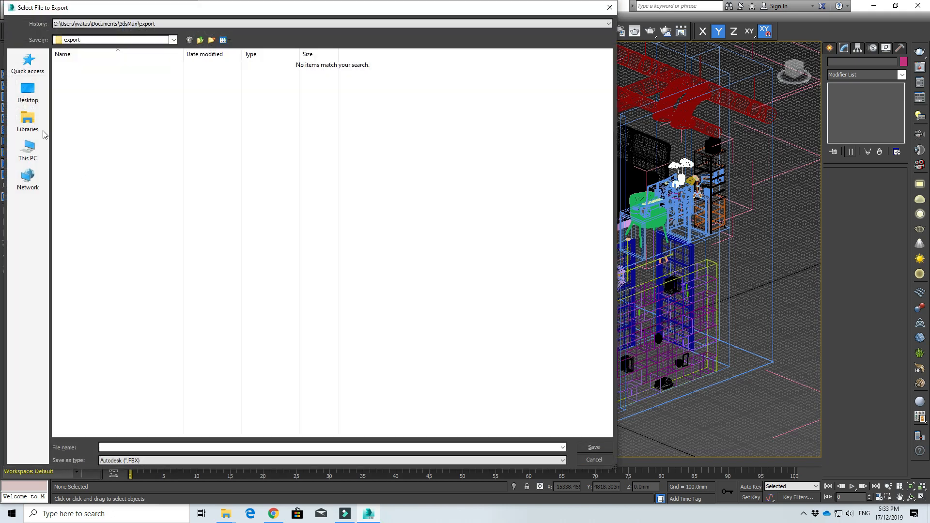
{"action": "left_click", "coordinate": [28, 92]}
{"action": "left_click", "coordinate": [27, 150]}
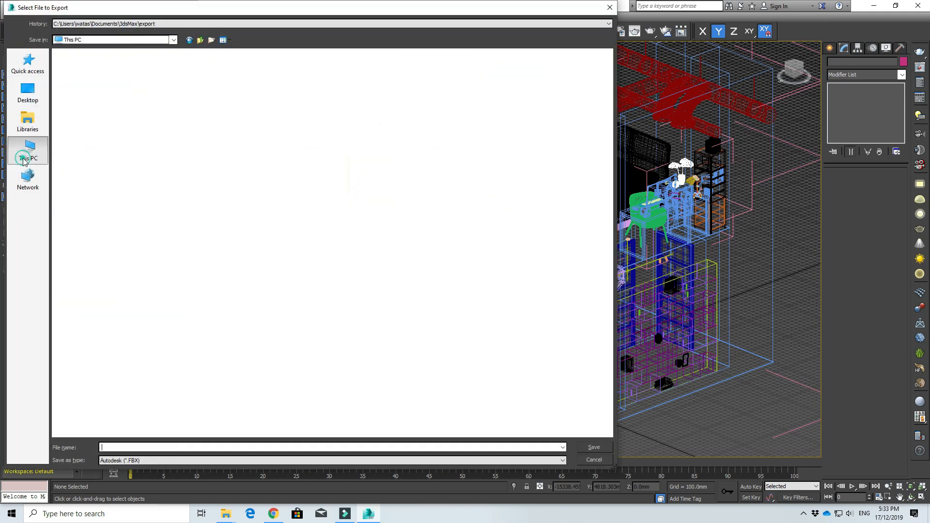
{"action": "double_click", "coordinate": [102, 136]}
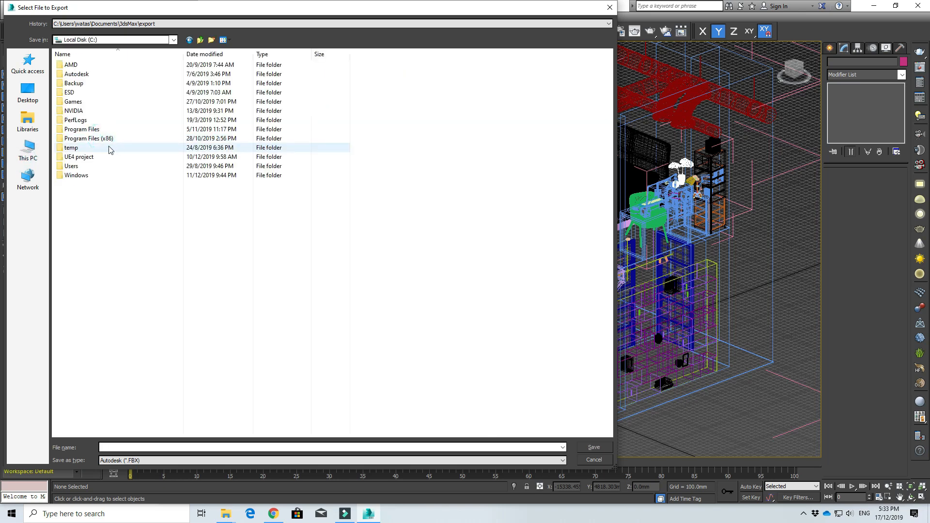
{"action": "double_click", "coordinate": [95, 158]}
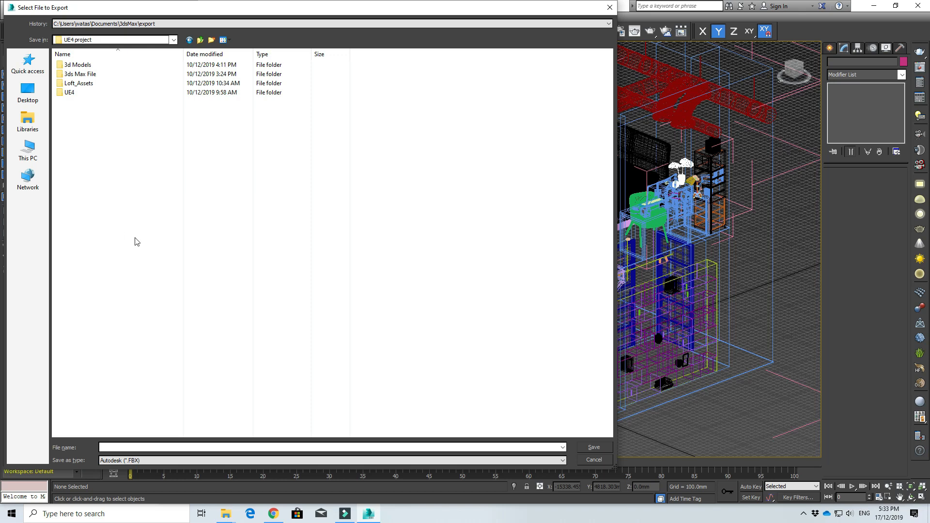
{"action": "left_click", "coordinate": [145, 461]}
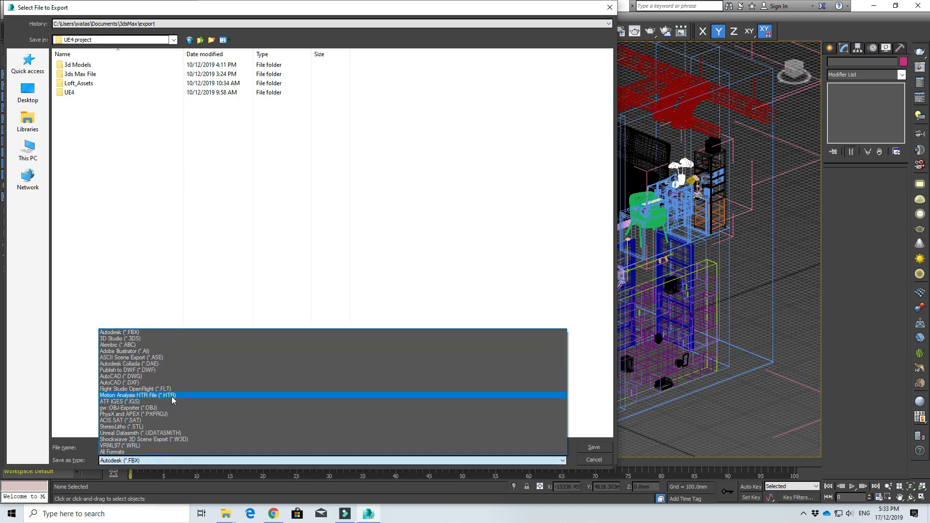
{"action": "left_click", "coordinate": [170, 433]}
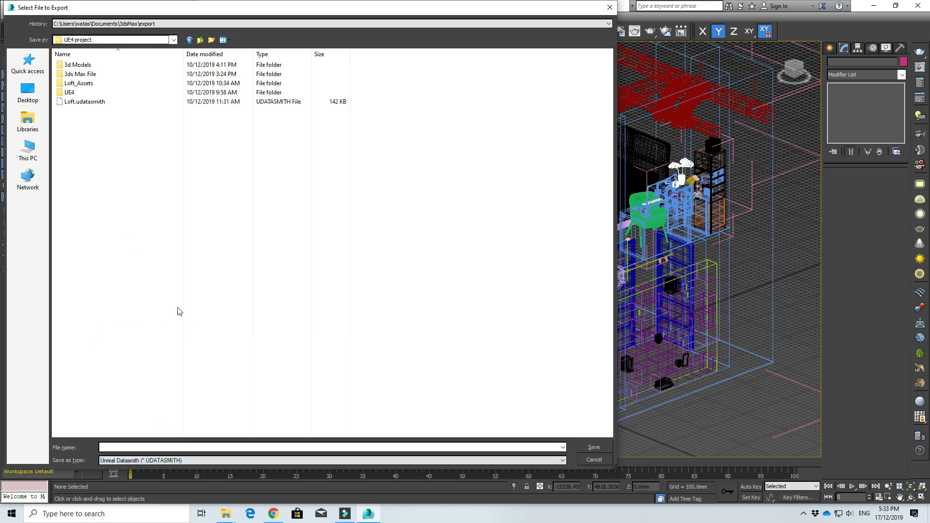
{"action": "left_click", "coordinate": [183, 446]}
{"action": "type", "text": "_"}
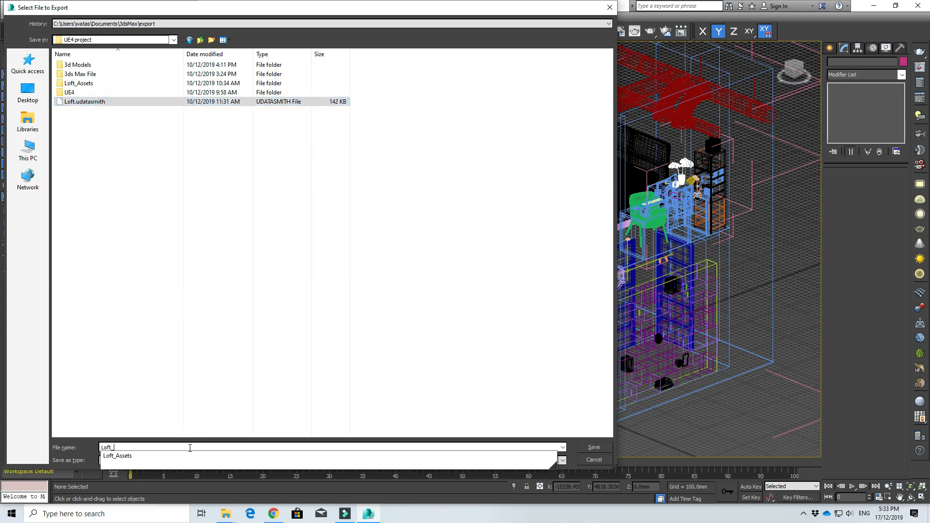
{"action": "type", "text": "fl"}
{"action": "key", "text": "Return"}
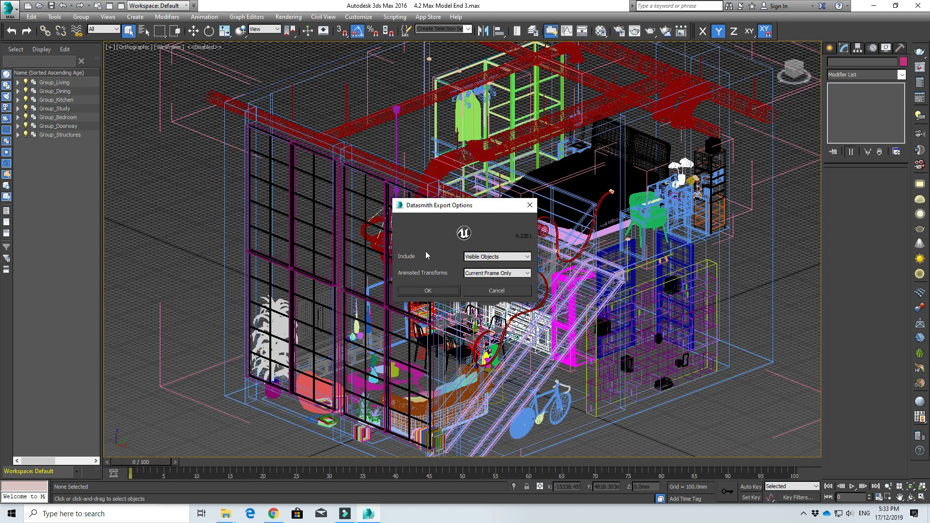
{"action": "left_click", "coordinate": [487, 293]}
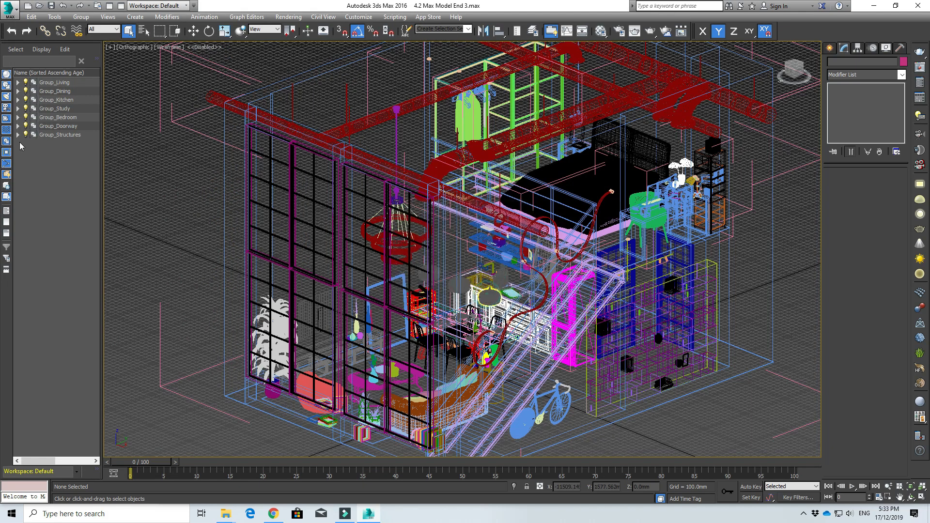
{"action": "right_click", "coordinate": [99, 89]}
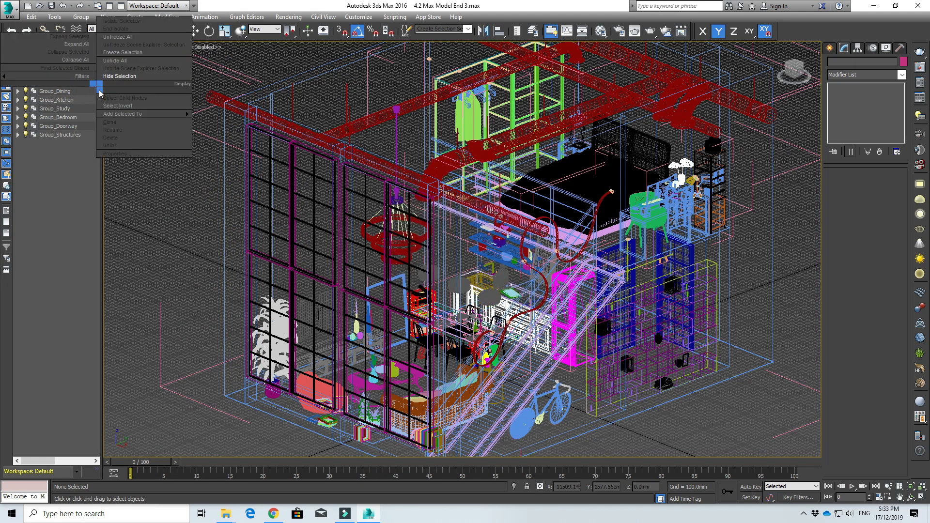
{"action": "right_click", "coordinate": [100, 187]}
{"action": "left_click", "coordinate": [113, 159]}
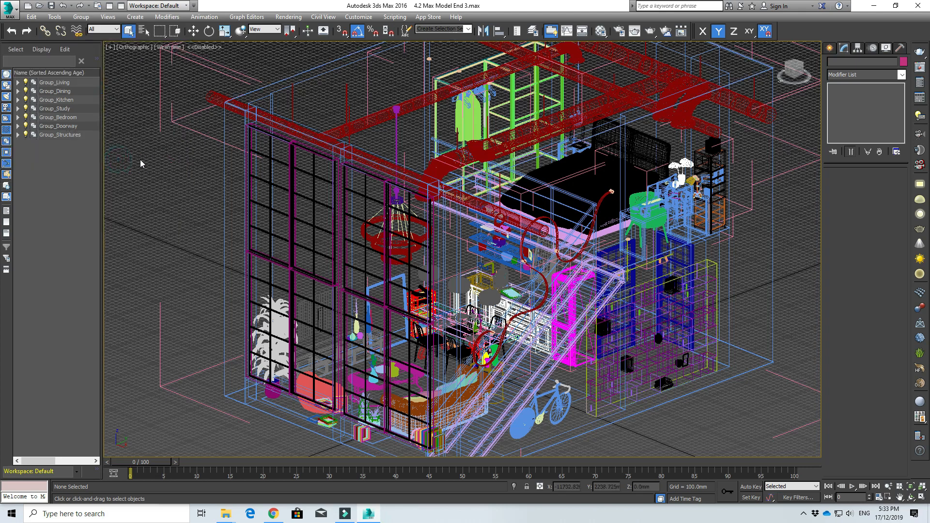
Step: Export the scene's visible objects, current frame only, as the Unreal Datasmith file Loft_final in the UE4 project folder
{"action": "left_click", "coordinate": [9, 9]}
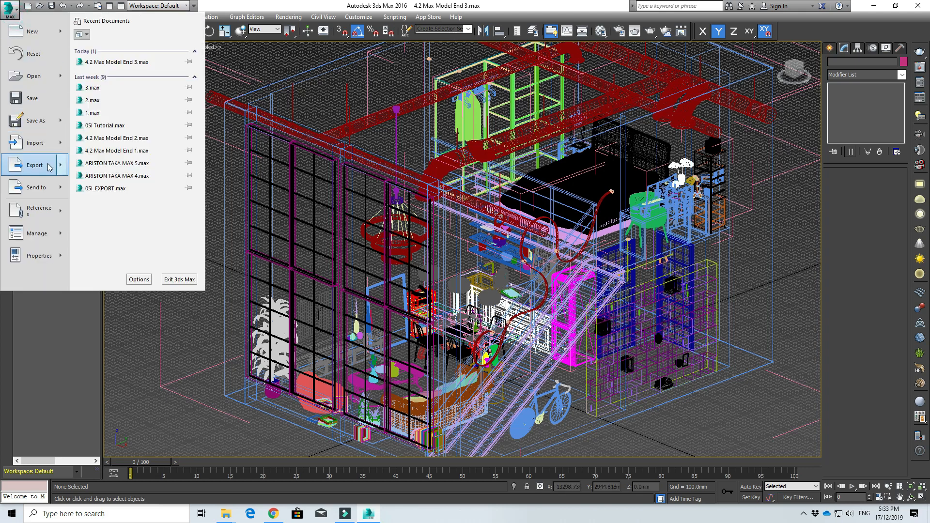
{"action": "left_click", "coordinate": [116, 174]}
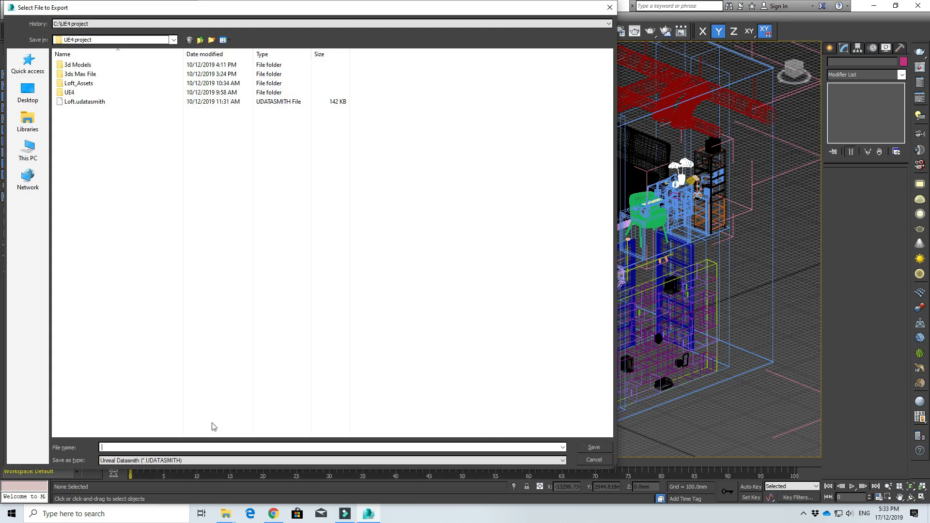
{"action": "left_click", "coordinate": [83, 102]}
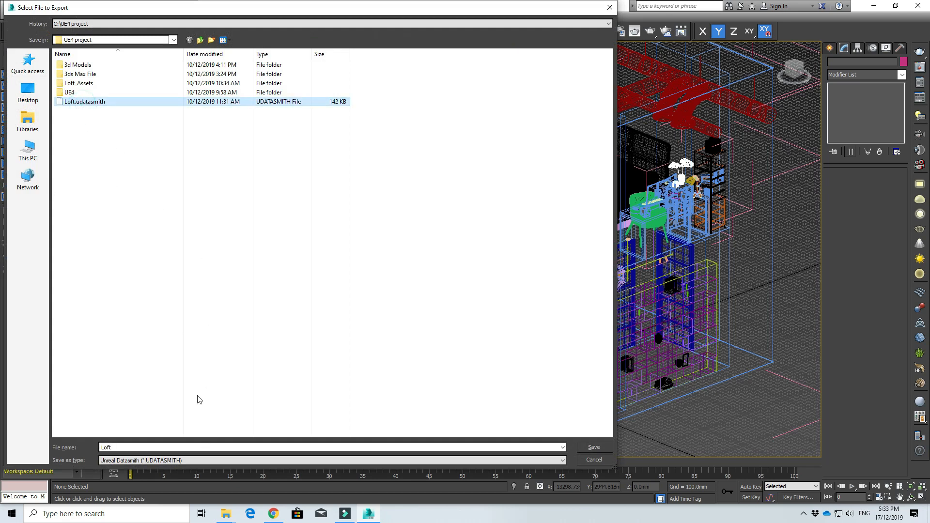
{"action": "left_click", "coordinate": [155, 447]}
{"action": "type", "text": "_fl"}
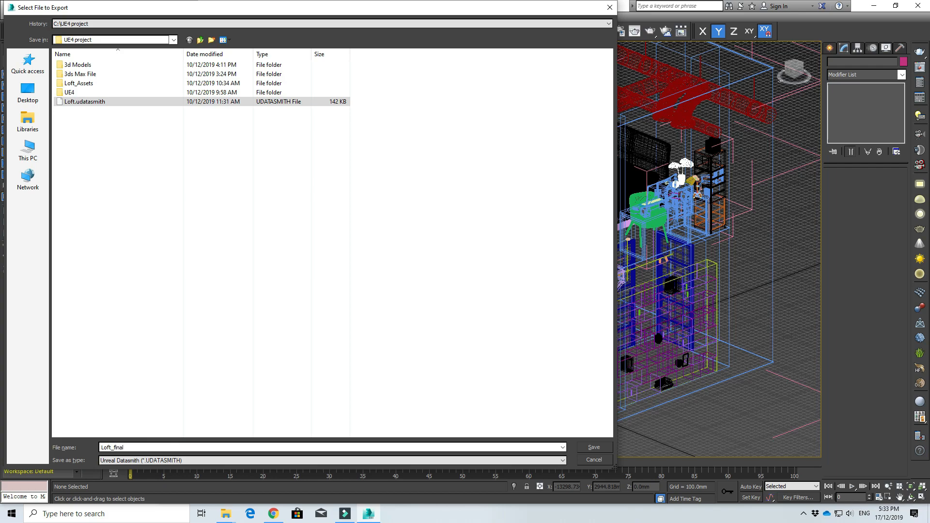
{"action": "key", "text": "Return"}
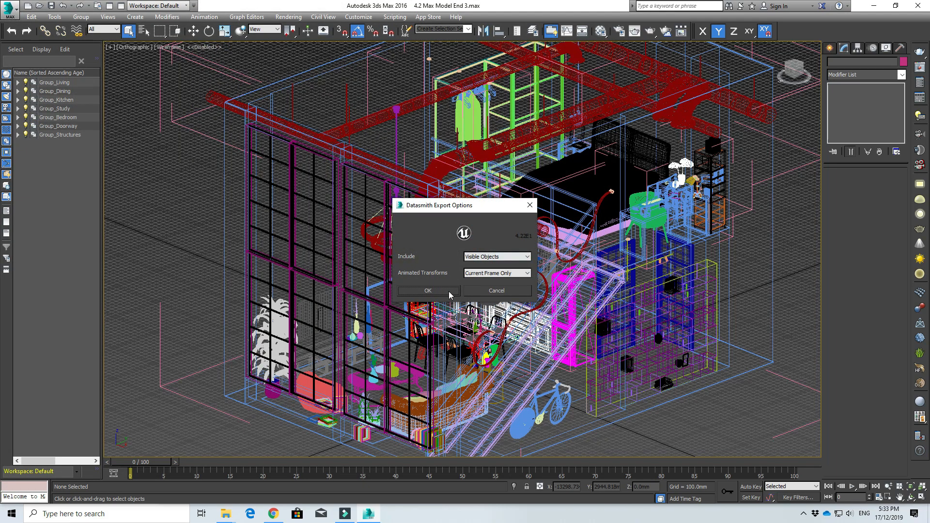
{"action": "left_click", "coordinate": [449, 293]}
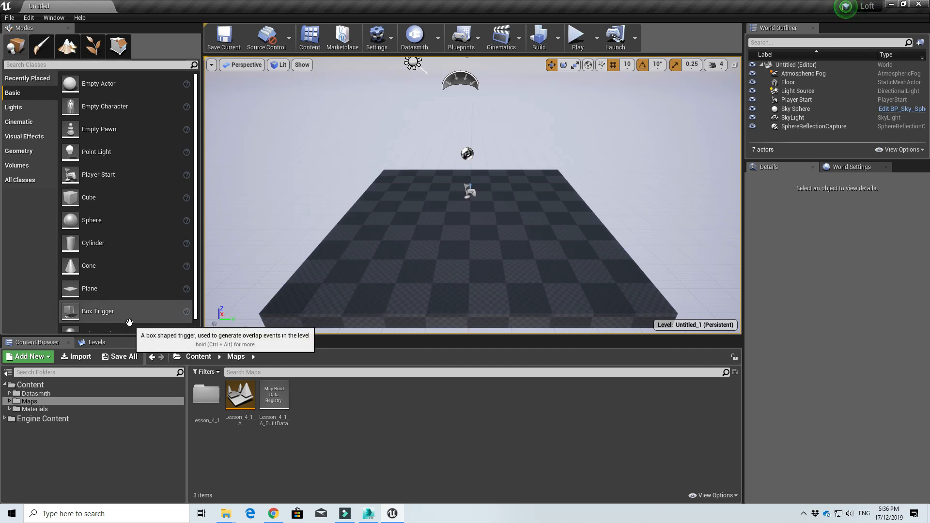
Step: In the Loft project in Unreal Editor, create a new empty level
{"action": "left_click", "coordinate": [10, 18]}
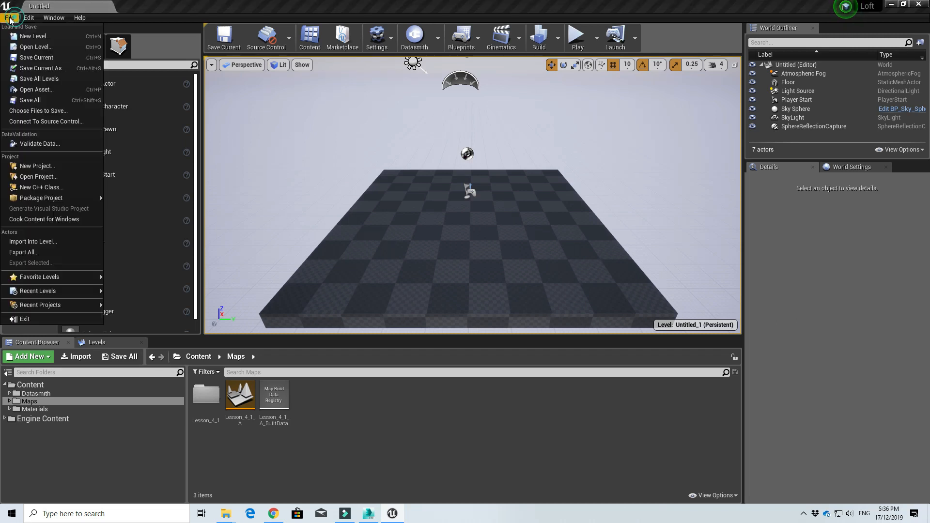
{"action": "left_click", "coordinate": [34, 36]}
{"action": "left_click", "coordinate": [542, 214]}
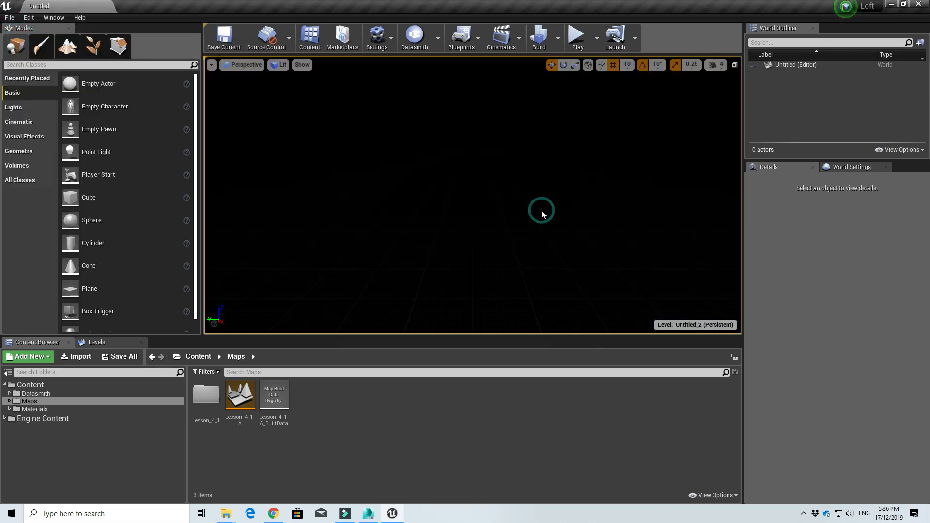
Step: Save the empty level as Map1 in a new folder named Lesson_4_2 inside the Maps folder
{"action": "left_click", "coordinate": [10, 18]}
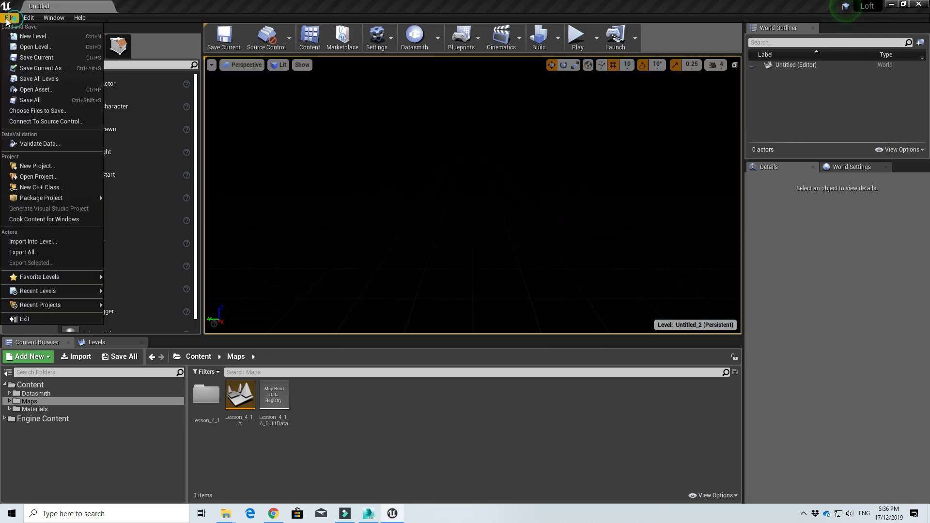
{"action": "left_click", "coordinate": [35, 69]}
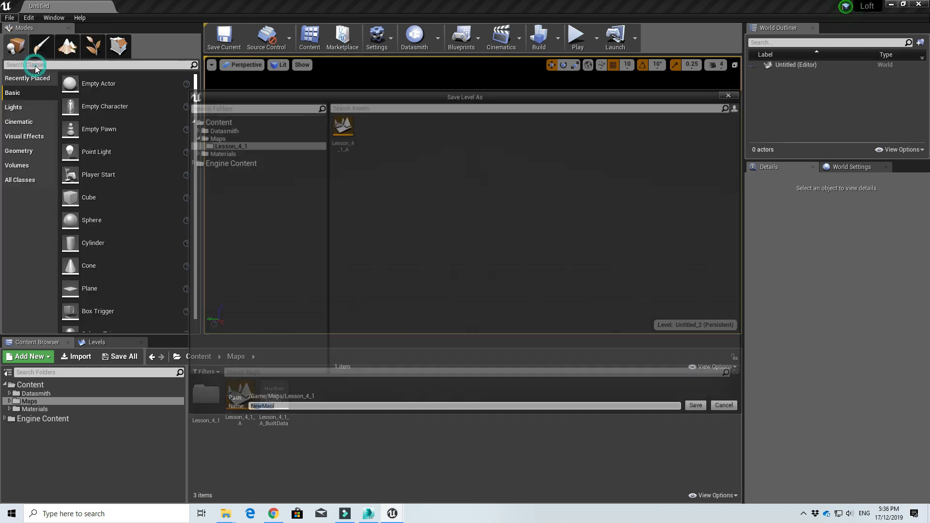
{"action": "left_click", "coordinate": [219, 146]}
{"action": "left_click", "coordinate": [214, 137]}
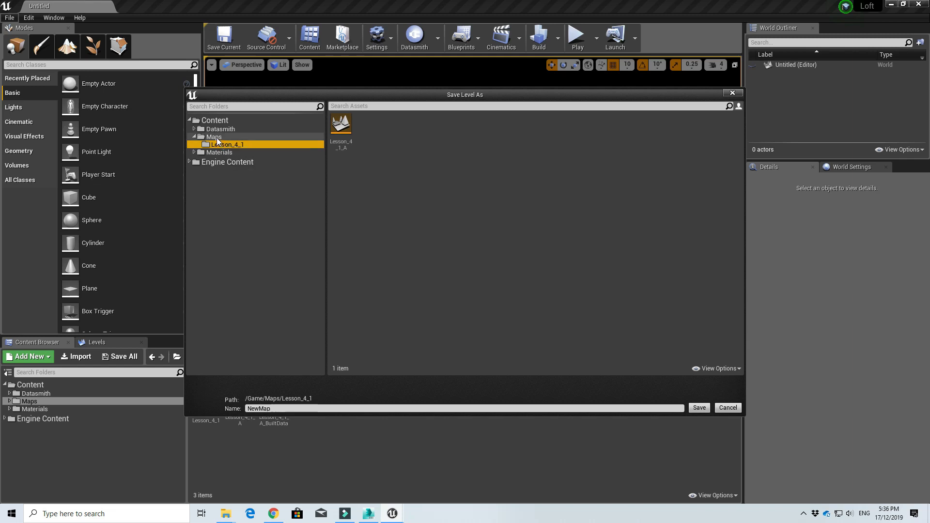
{"action": "right_click", "coordinate": [217, 139]}
{"action": "left_click", "coordinate": [250, 150]}
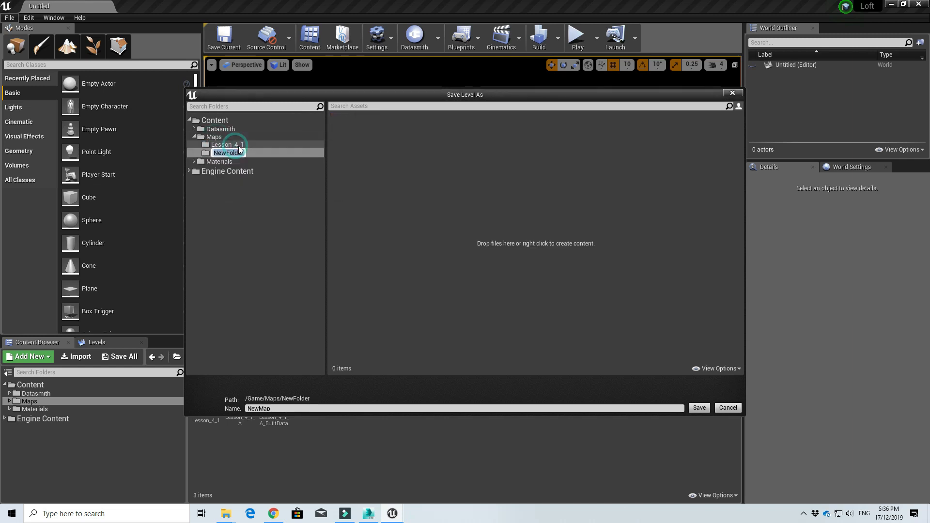
{"action": "type", "text": "Lesson"}
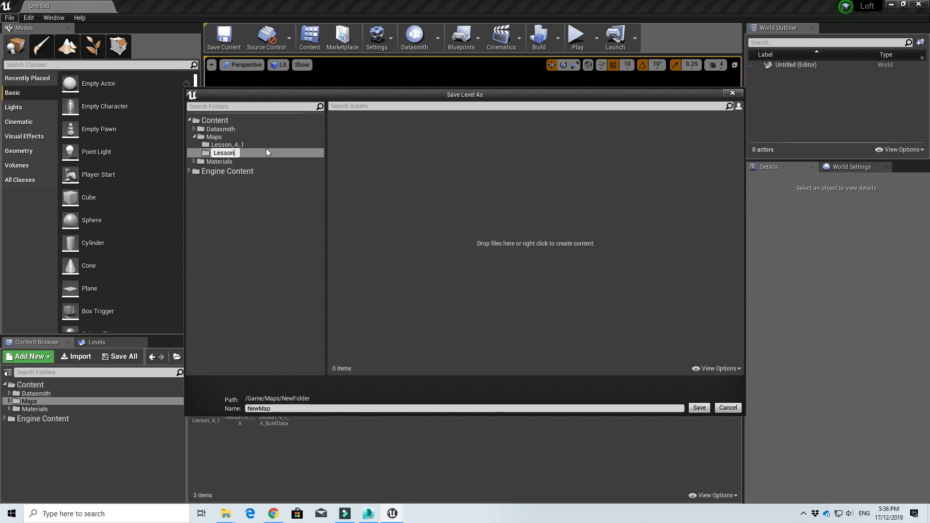
{"action": "type", "text": "_4_2"}
{"action": "key", "text": "Return"}
{"action": "left_click", "coordinate": [307, 406]}
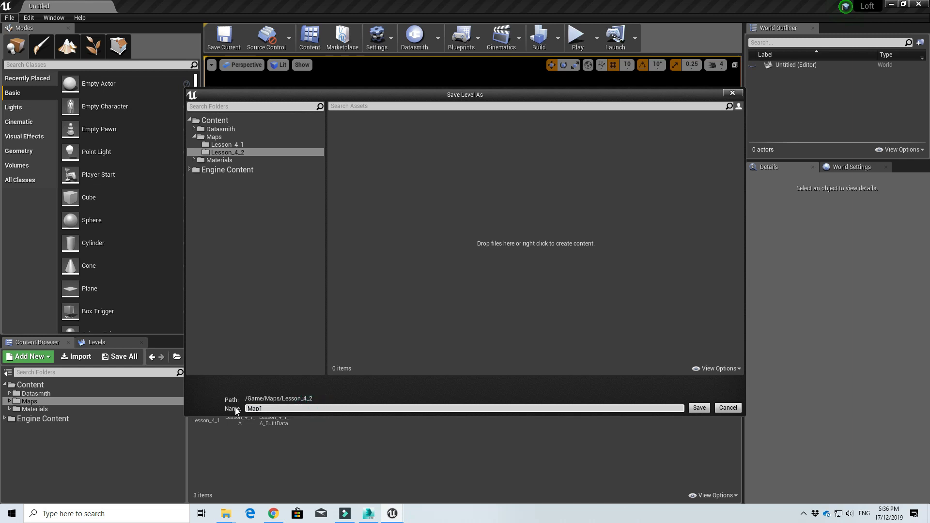
{"action": "key", "text": "Return"}
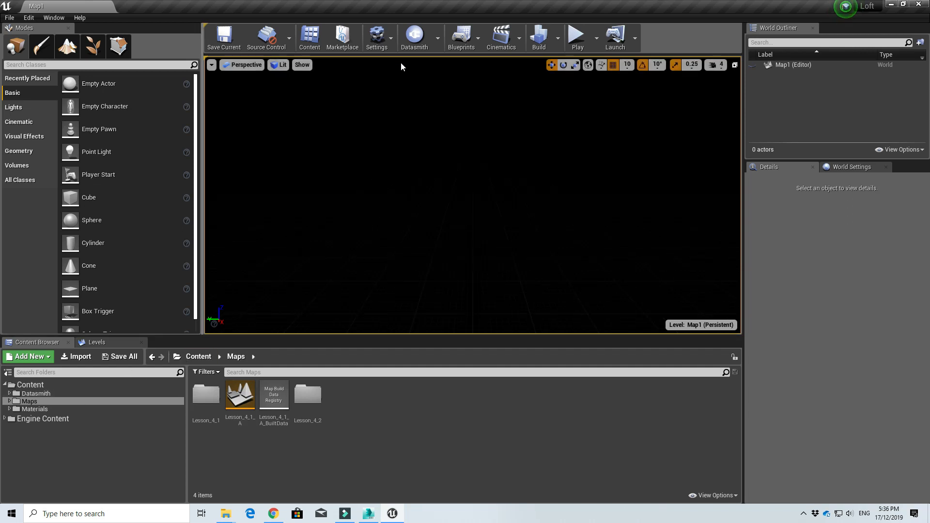
Step: Start a Datasmith import of Loft_final.udatasmith from the UE4 project folder, with the Datasmith content folder as destination
{"action": "left_click", "coordinate": [420, 39]}
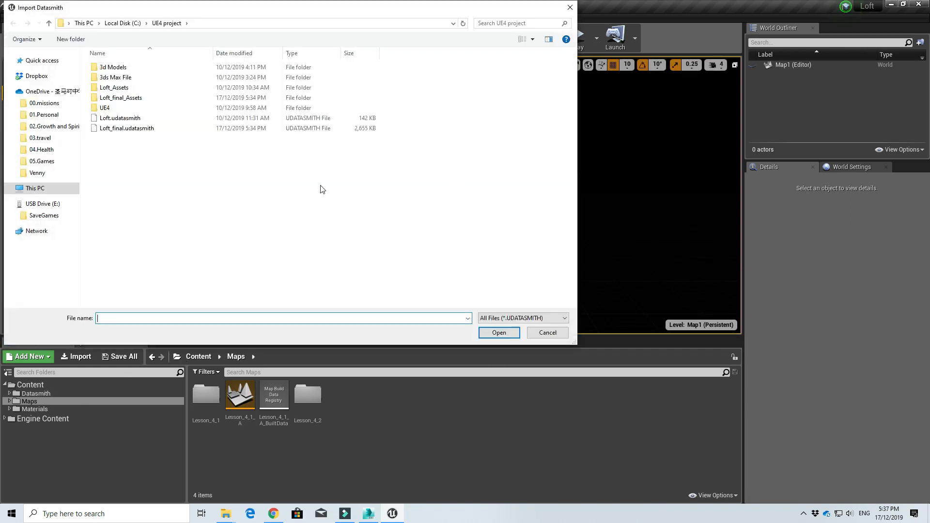
{"action": "left_click", "coordinate": [127, 133]}
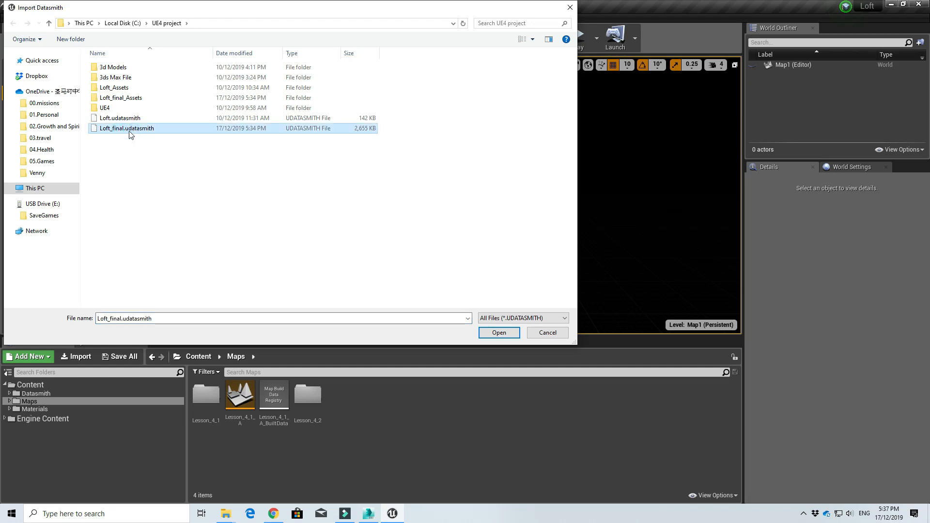
{"action": "double_click", "coordinate": [129, 131]}
{"action": "left_click", "coordinate": [392, 180]}
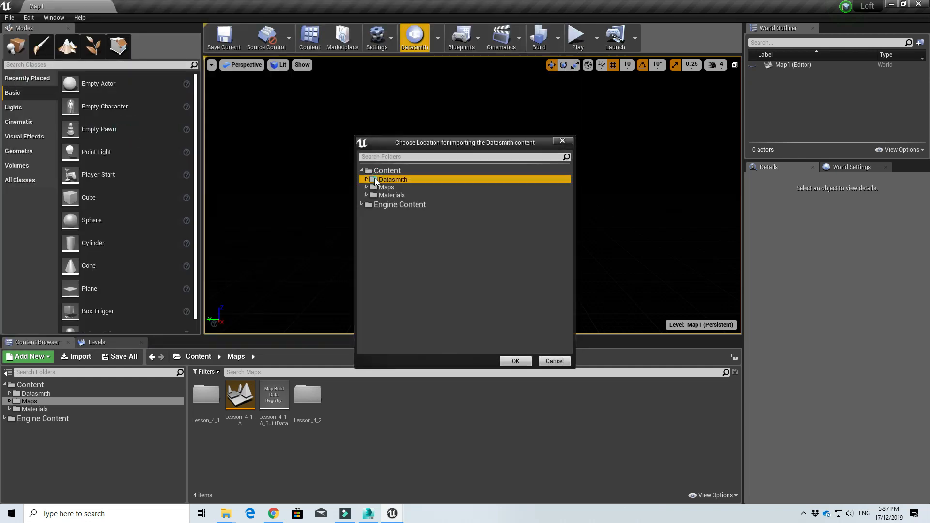
{"action": "left_click", "coordinate": [501, 360]}
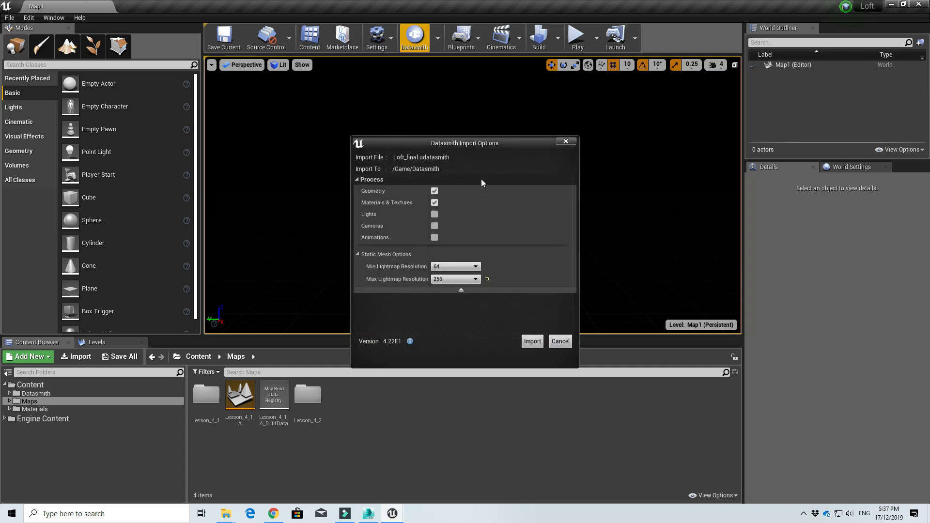
Step: Set the static mesh lightmap resolution in the import options to a minimum of 16 and a maximum of 64
{"action": "left_click", "coordinate": [446, 270]}
{"action": "left_click", "coordinate": [457, 285]}
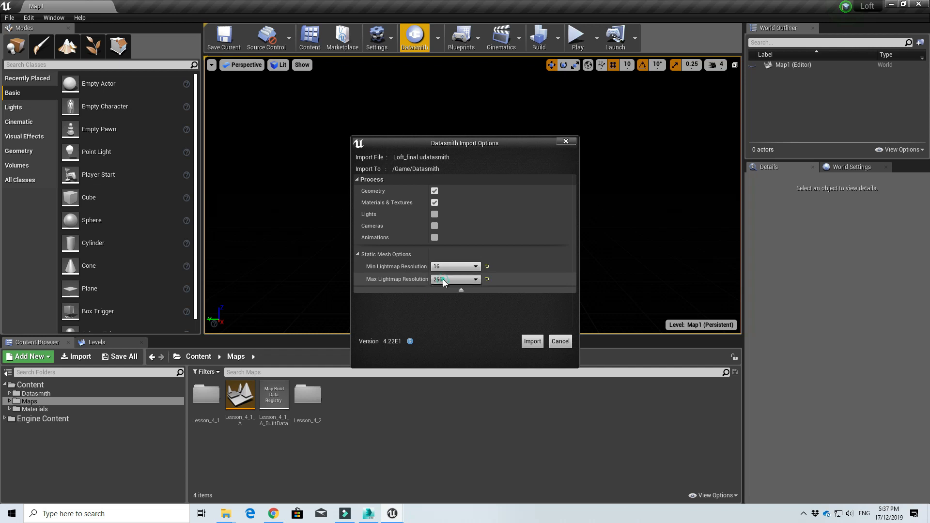
{"action": "left_click", "coordinate": [446, 279]}
{"action": "left_click", "coordinate": [444, 287]}
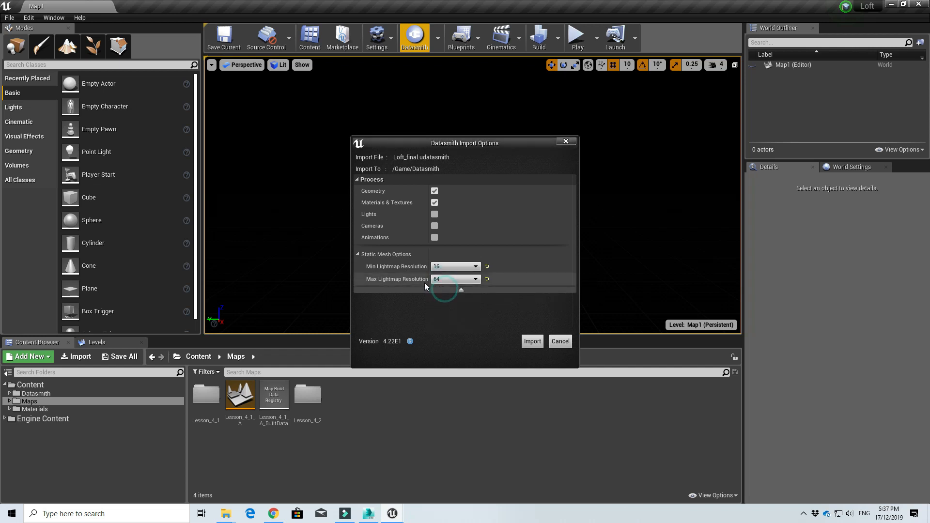
Step: Change the import's minimum lightmap resolution to 64 and its maximum to 512
{"action": "left_click", "coordinate": [452, 268]}
{"action": "left_click", "coordinate": [449, 287]}
{"action": "left_click", "coordinate": [451, 279]}
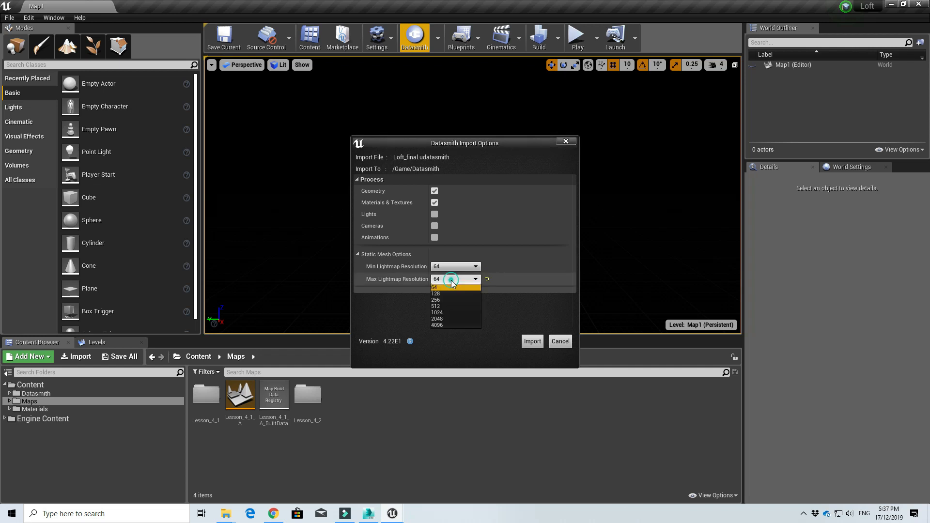
{"action": "left_click", "coordinate": [448, 306]}
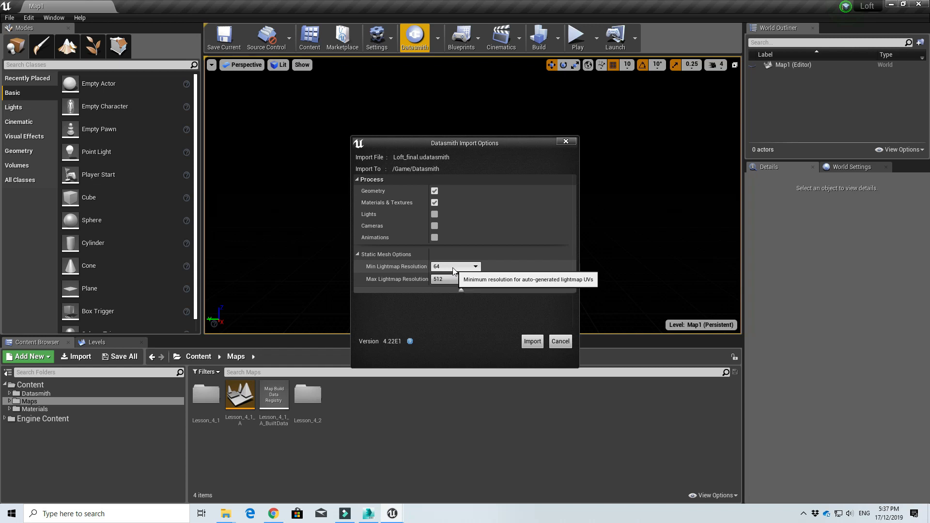
Step: Set the minimum lightmap resolution to 16 and the maximum to 64, and import the geometry, materials and textures
{"action": "left_click", "coordinate": [453, 269]}
{"action": "left_click", "coordinate": [452, 275]}
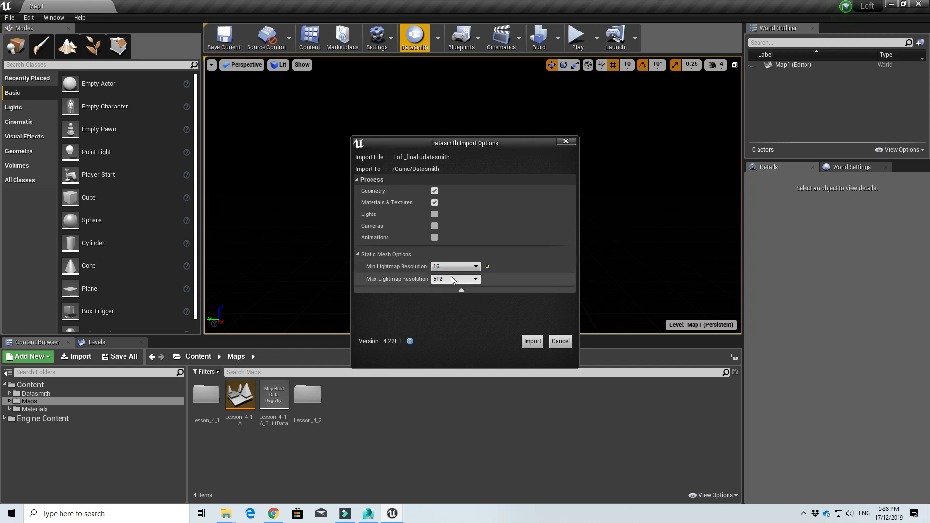
{"action": "left_click", "coordinate": [448, 280]}
{"action": "left_click", "coordinate": [449, 288]}
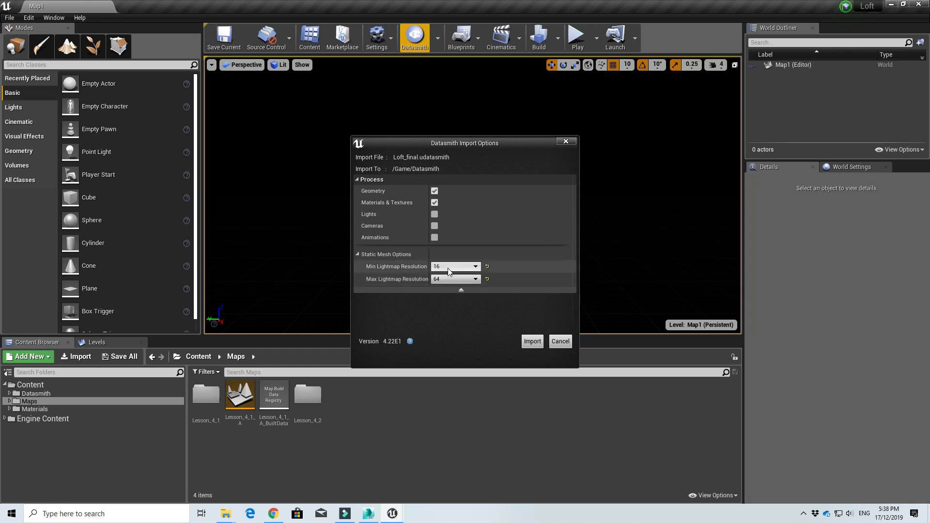
{"action": "left_click", "coordinate": [531, 341]}
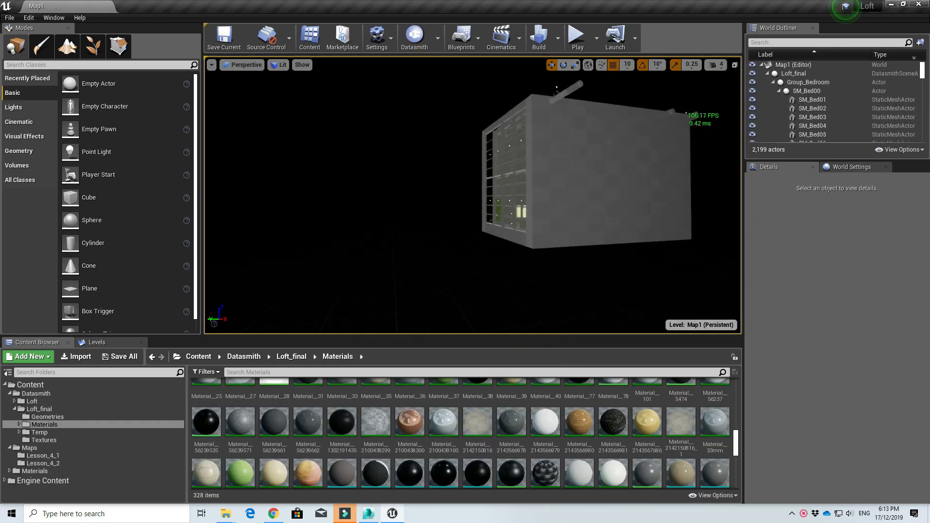
Step: Examine the imported loft's interior, including the kitchen, dining table, upper floor, staircase and bicycle
{"action": "mouse_move", "coordinate": [473, 195]}
{"action": "right_mouse_down"}
{"action": "mouse_move", "coordinate": [546, 189]}
{"action": "mouse_move", "coordinate": [546, 206]}
{"action": "mouse_move", "coordinate": [540, 226]}
{"action": "mouse_move", "coordinate": [472, 237]}
{"action": "mouse_move", "coordinate": [466, 217]}
{"action": "mouse_move", "coordinate": [477, 212]}
{"action": "mouse_move", "coordinate": [596, 204]}
{"action": "mouse_move", "coordinate": [640, 226]}
{"action": "right_mouse_up"}
{"action": "key", "text": "w"}
{"action": "key", "text": "d"}
{"action": "key", "text": "w"}
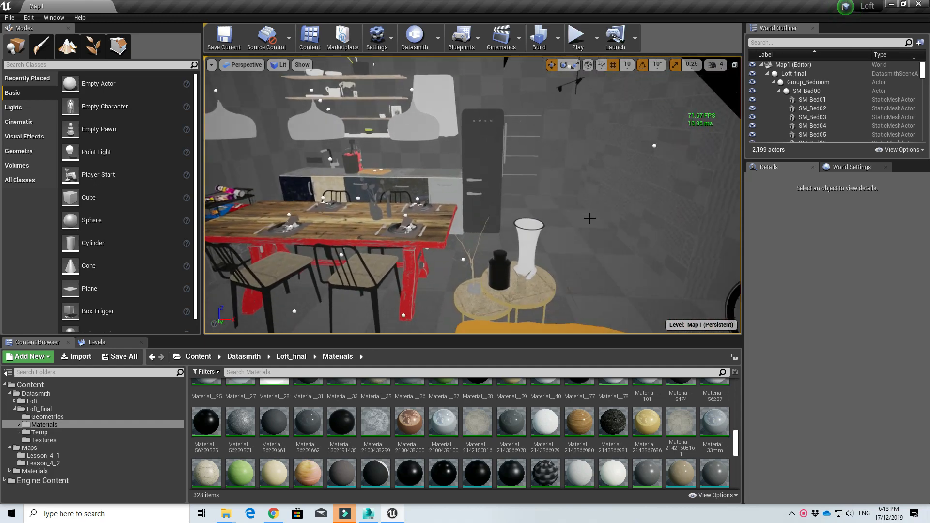
{"action": "right_click_drag", "start_coordinate": [489, 289], "coordinate": [443, 291]}
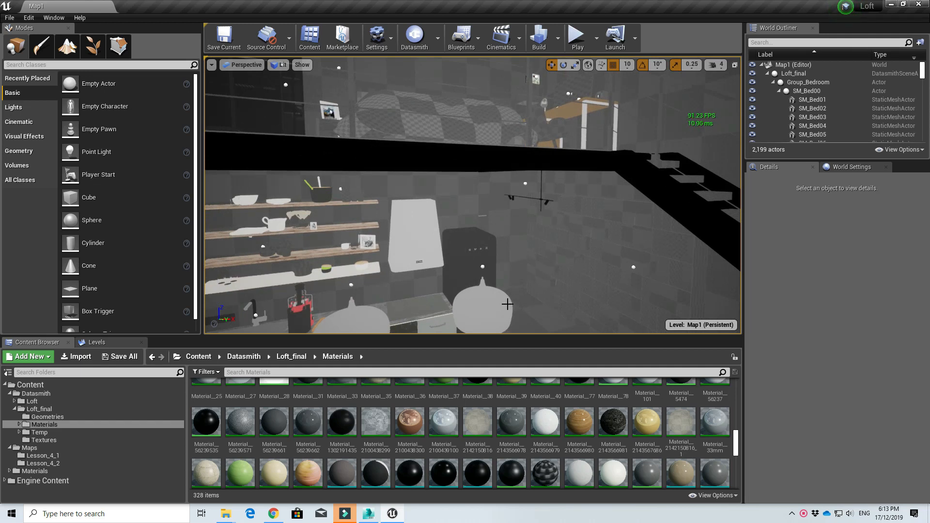
{"action": "right_click_drag", "start_coordinate": [508, 304], "coordinate": [484, 330]}
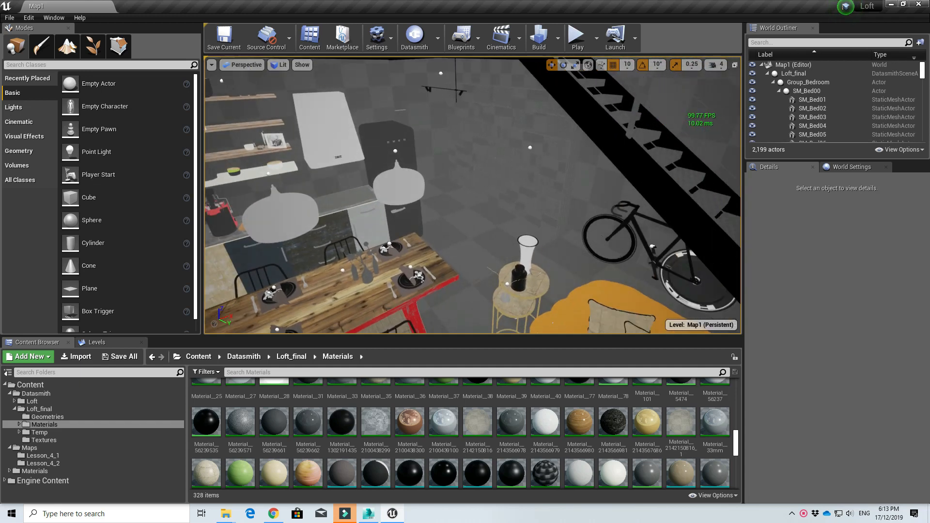
{"action": "right_click_drag", "start_coordinate": [485, 329], "coordinate": [484, 325]}
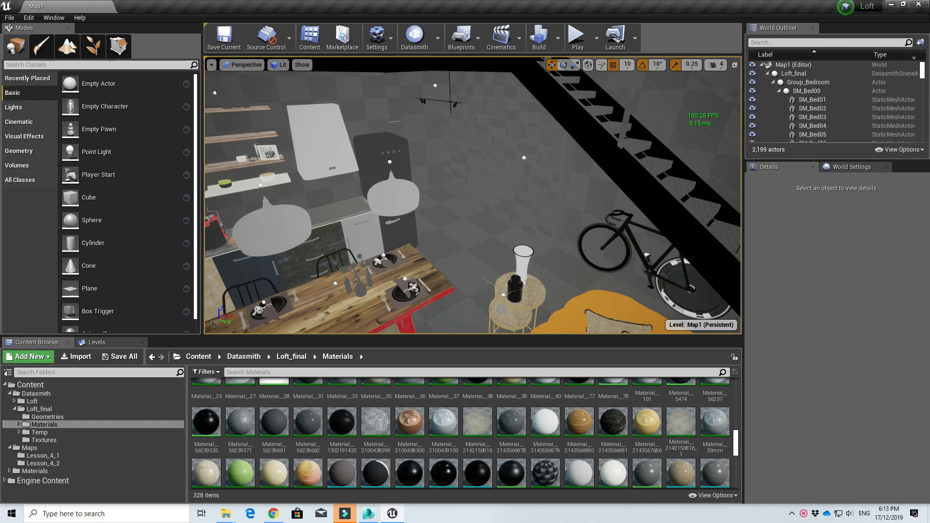
{"action": "right_click_drag", "start_coordinate": [587, 266], "coordinate": [587, 267]}
{"action": "right_click_drag", "start_coordinate": [390, 201], "coordinate": [390, 200]}
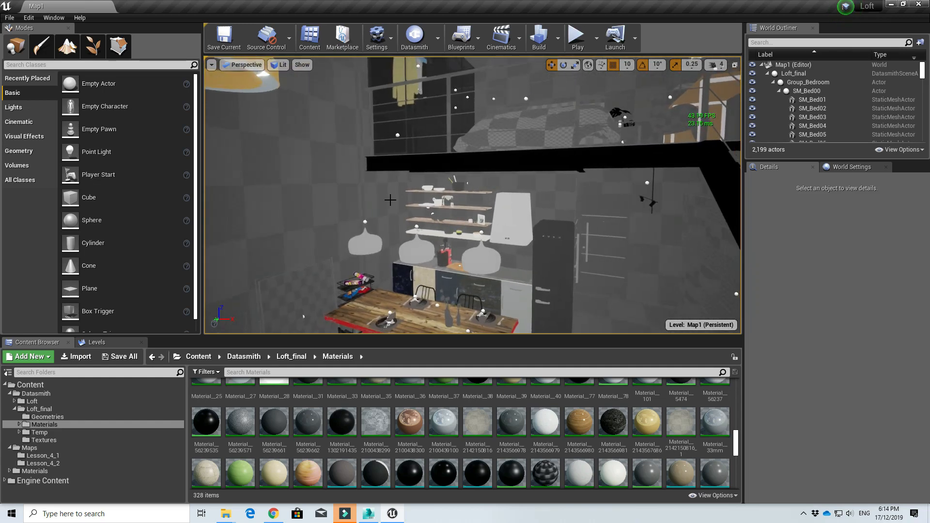